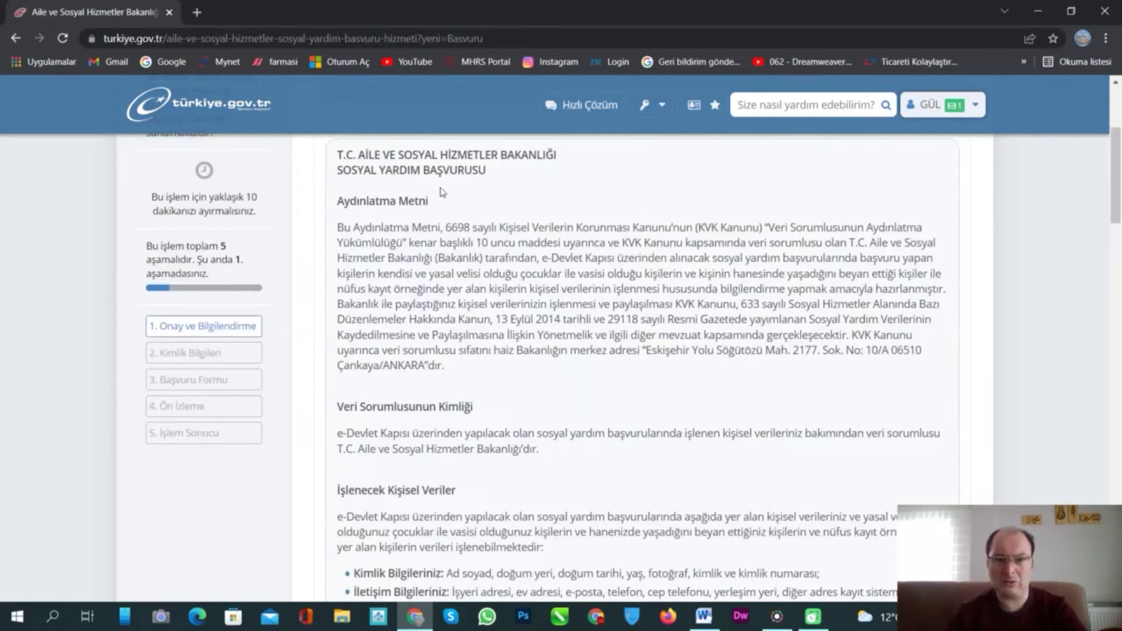
# - Accept the Aydınlatma Metni statement and 'Kabul ve beyan ediyorum', then submit with Başvur
pyautogui.scroll(-1, 536, 184)
pyautogui.scroll(-9, 536, 185)
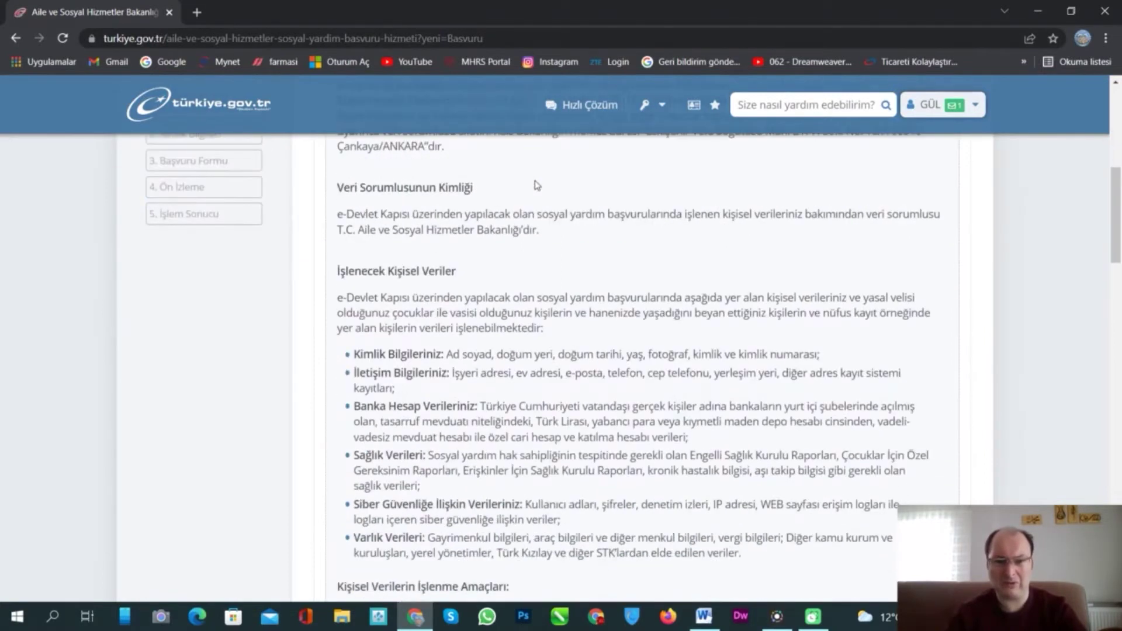
pyautogui.scroll(-15, 752, 251)
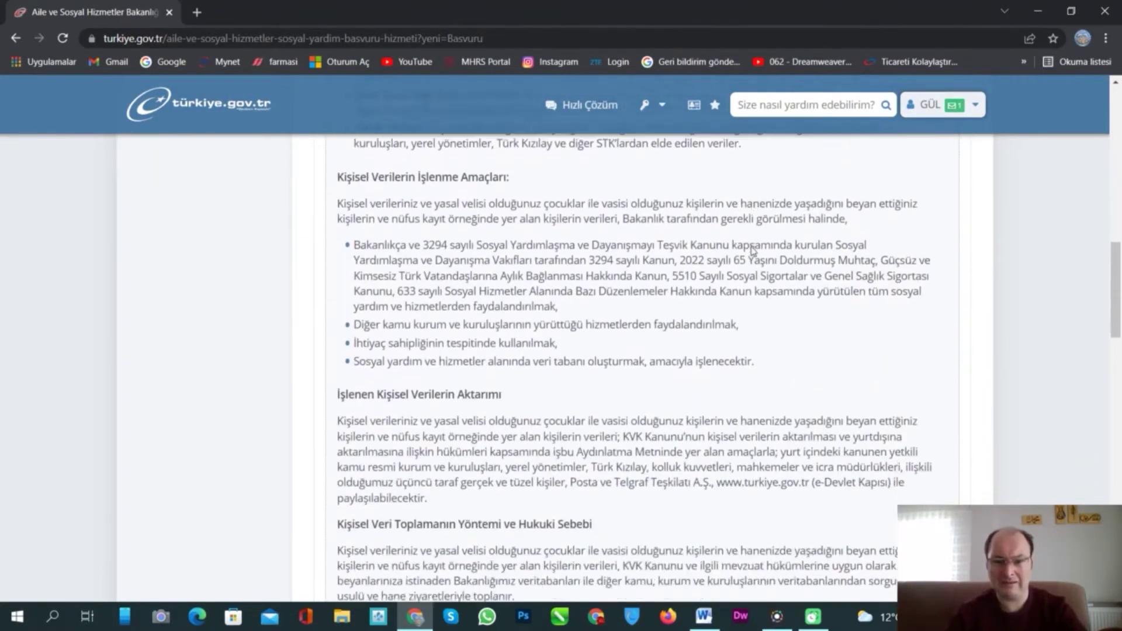
pyautogui.scroll(-4, 753, 251)
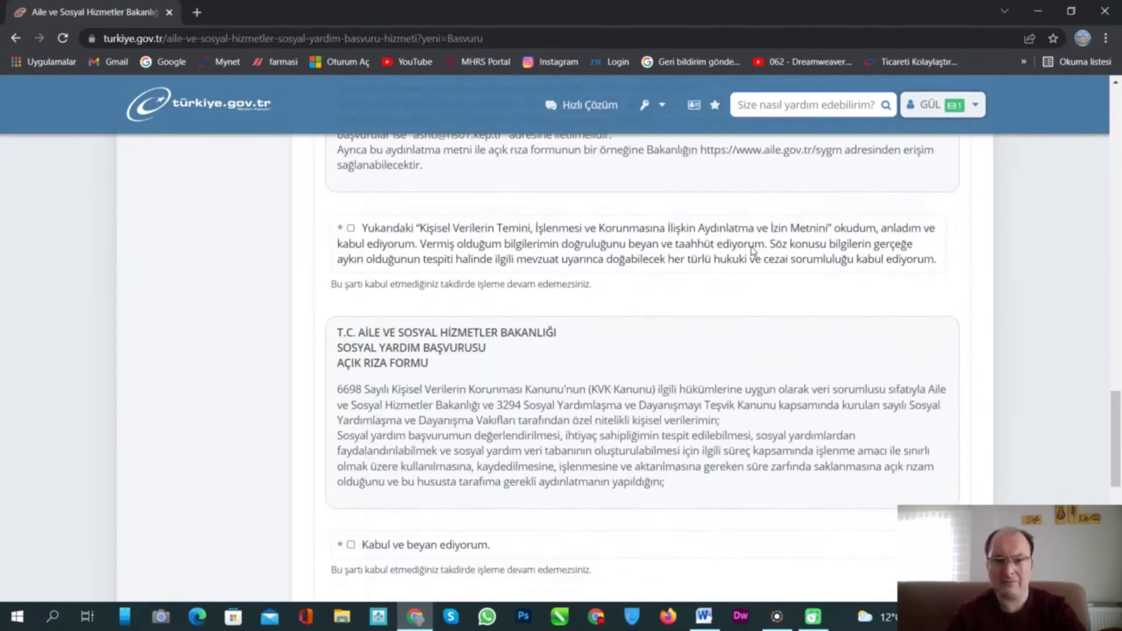
pyautogui.moveTo(348, 228)
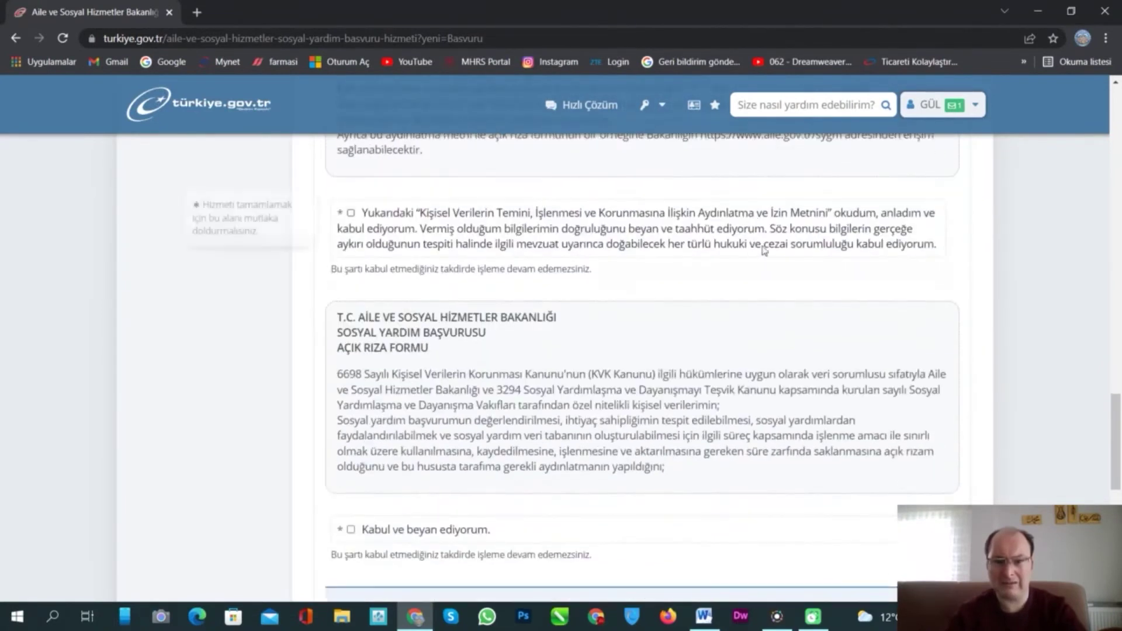
pyautogui.click(350, 213)
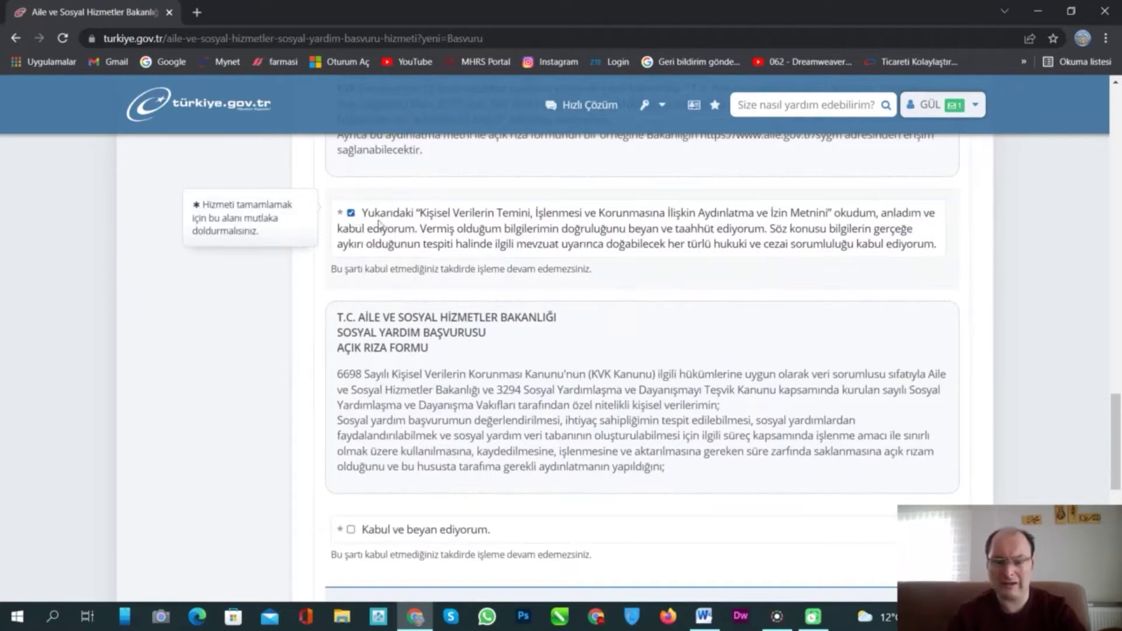
pyautogui.scroll(-4, 353, 222)
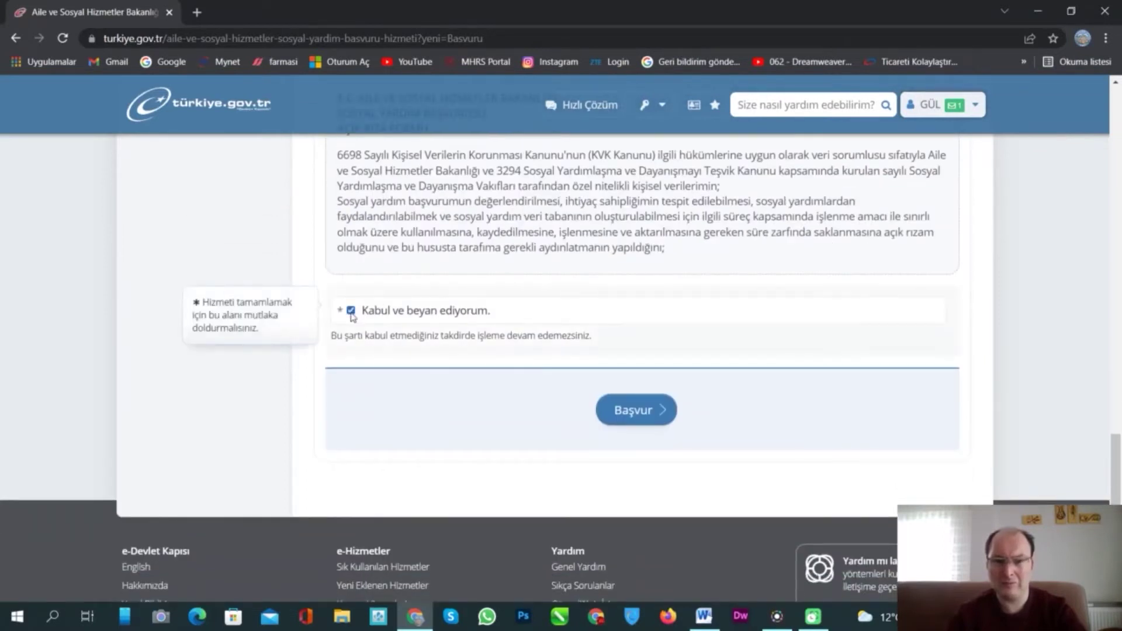
pyautogui.click(631, 418)
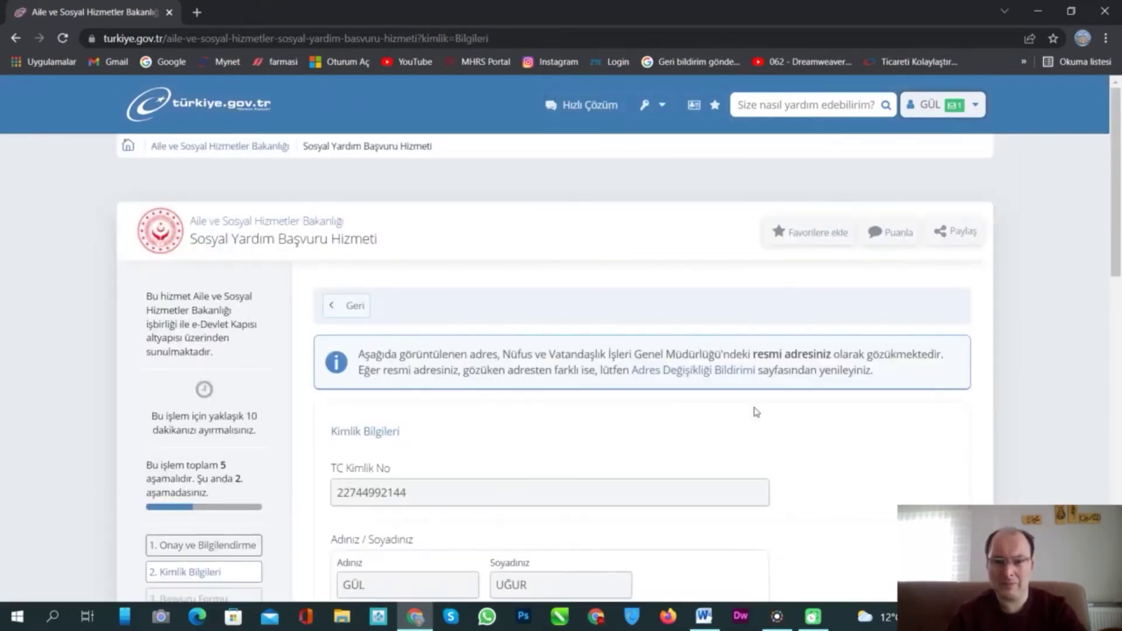
# - Answer Evet to 'Bu adreste mi ikamet ediyorsunuz?' and continue with Devam Et
pyautogui.scroll(-4, 917, 387)
pyautogui.scroll(-3, 331, 401)
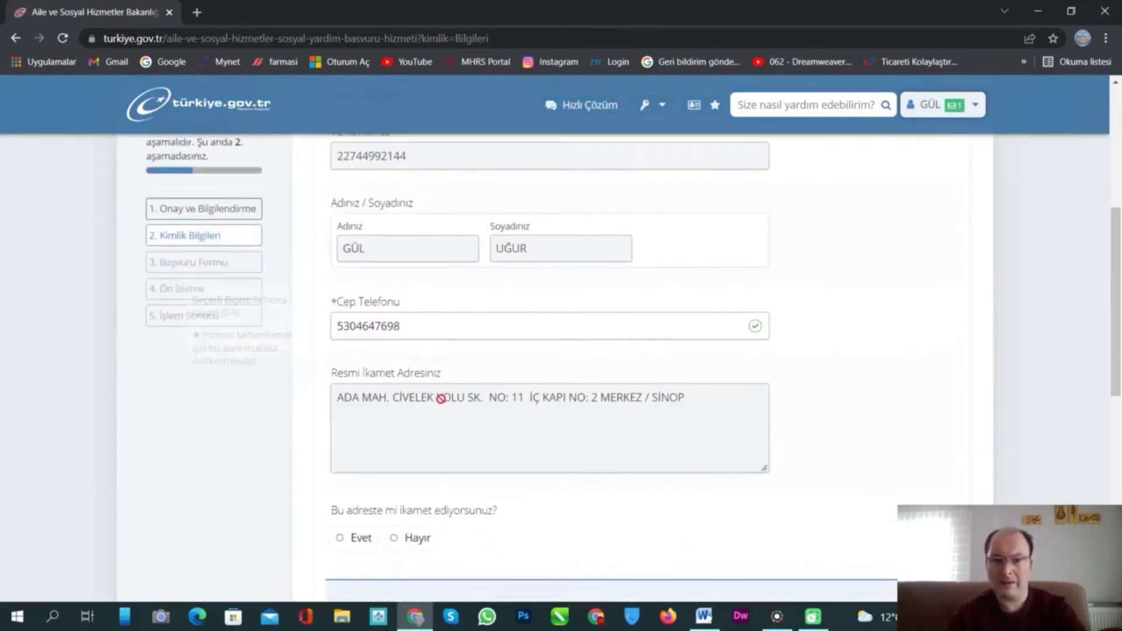
pyautogui.scroll(-4, 709, 324)
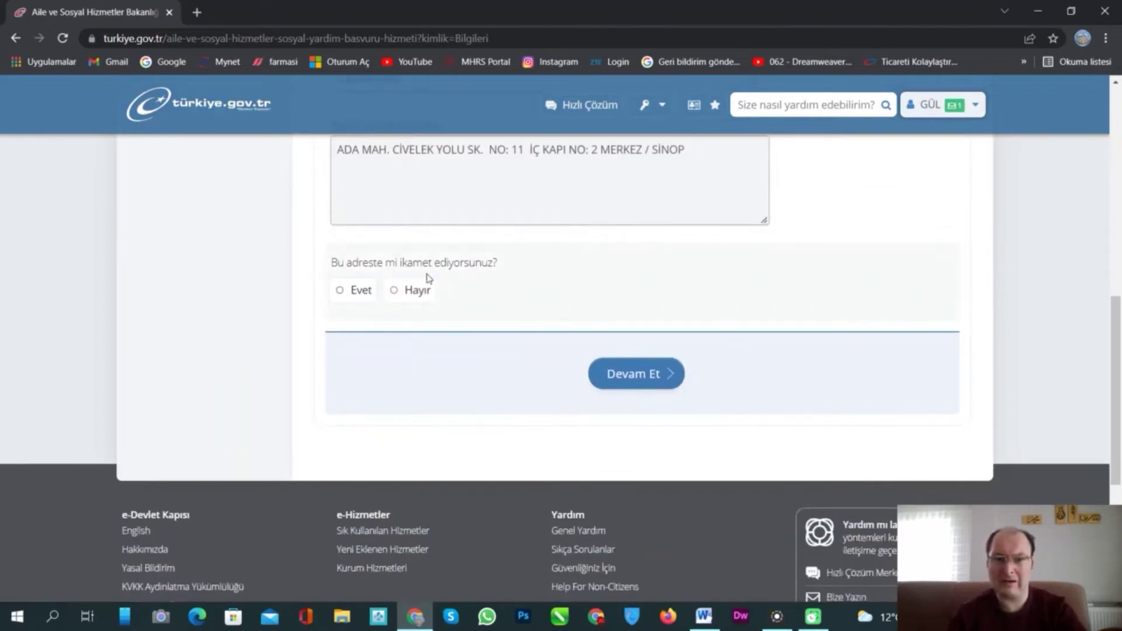
pyautogui.click(339, 293)
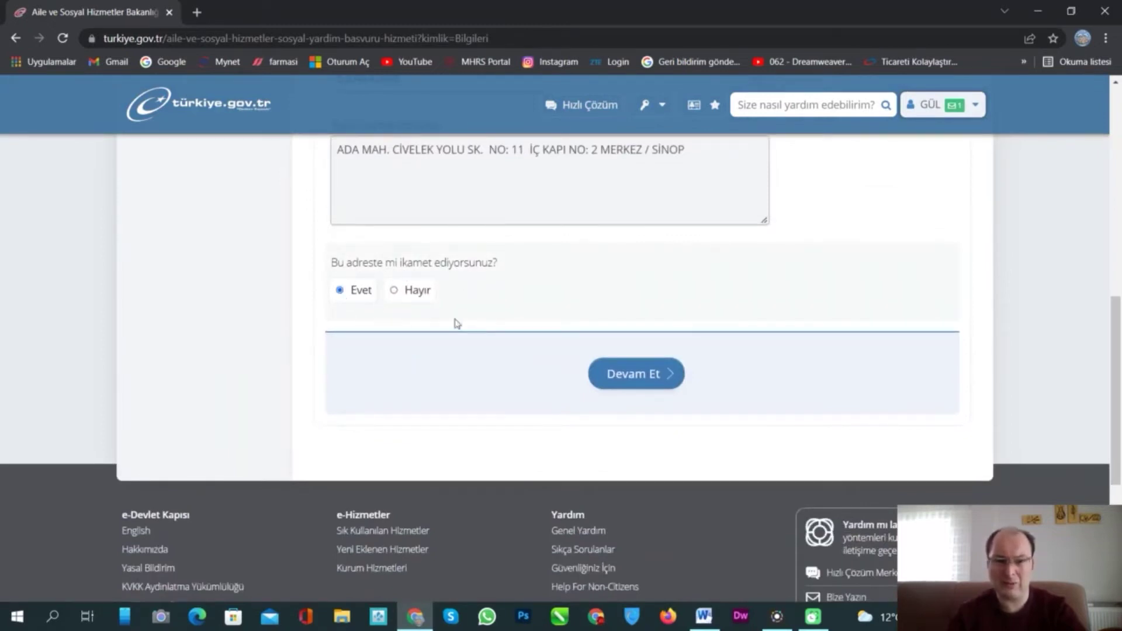
pyautogui.click(641, 379)
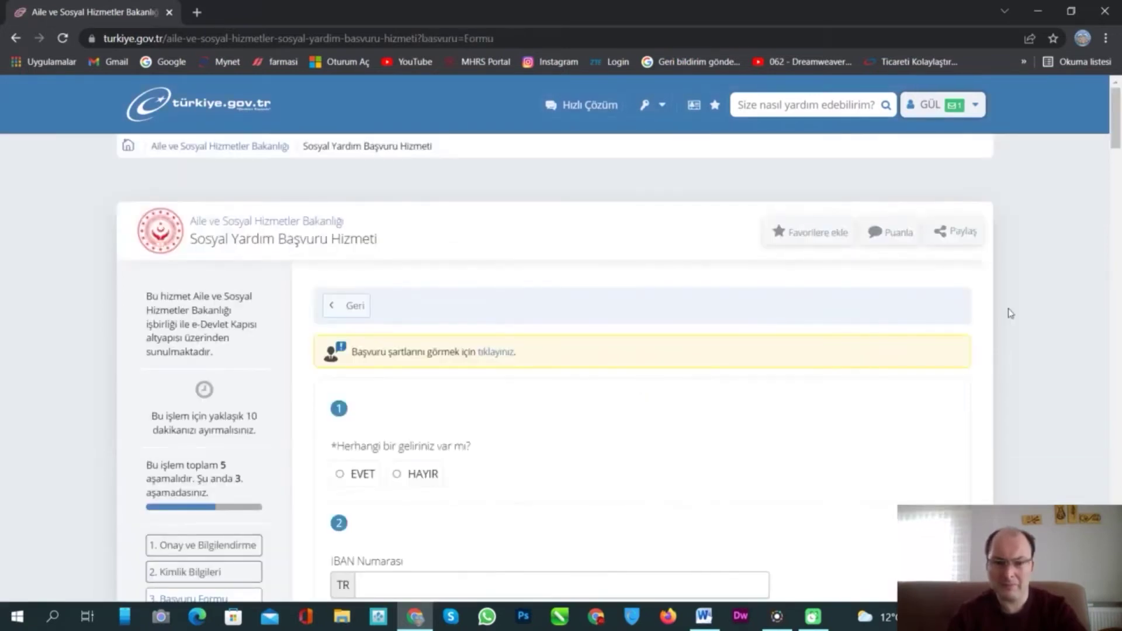
# - Answer HAYIR to 'Herhangi bir geliriniz var mı?' and bring the Word notes with the PTT IBAN forward
pyautogui.scroll(-4, 1011, 314)
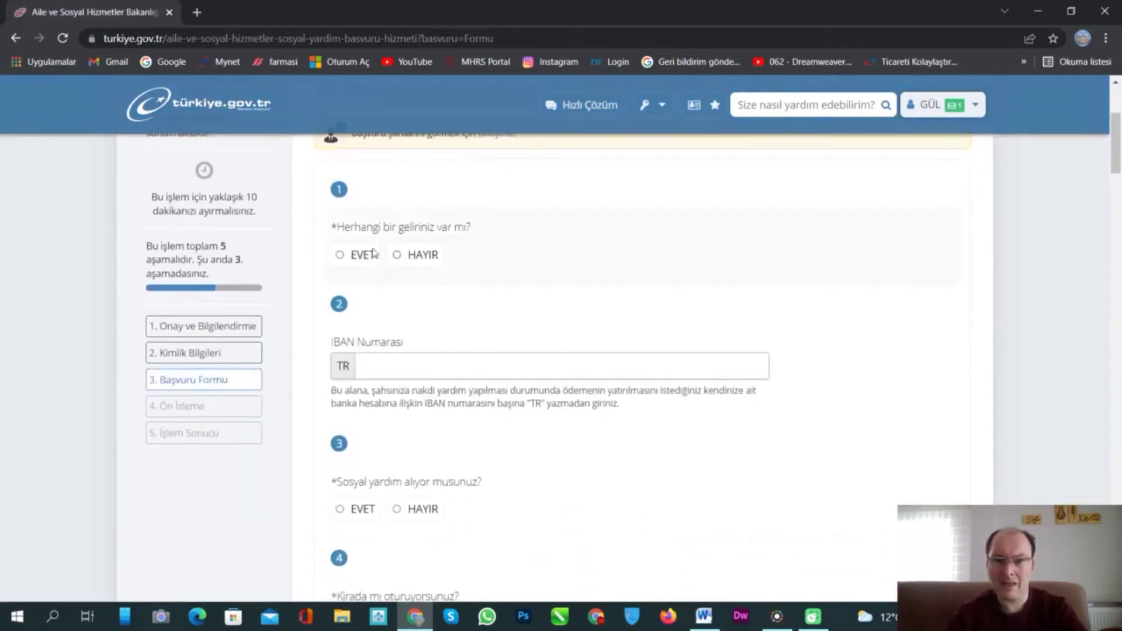
pyautogui.moveTo(431, 233)
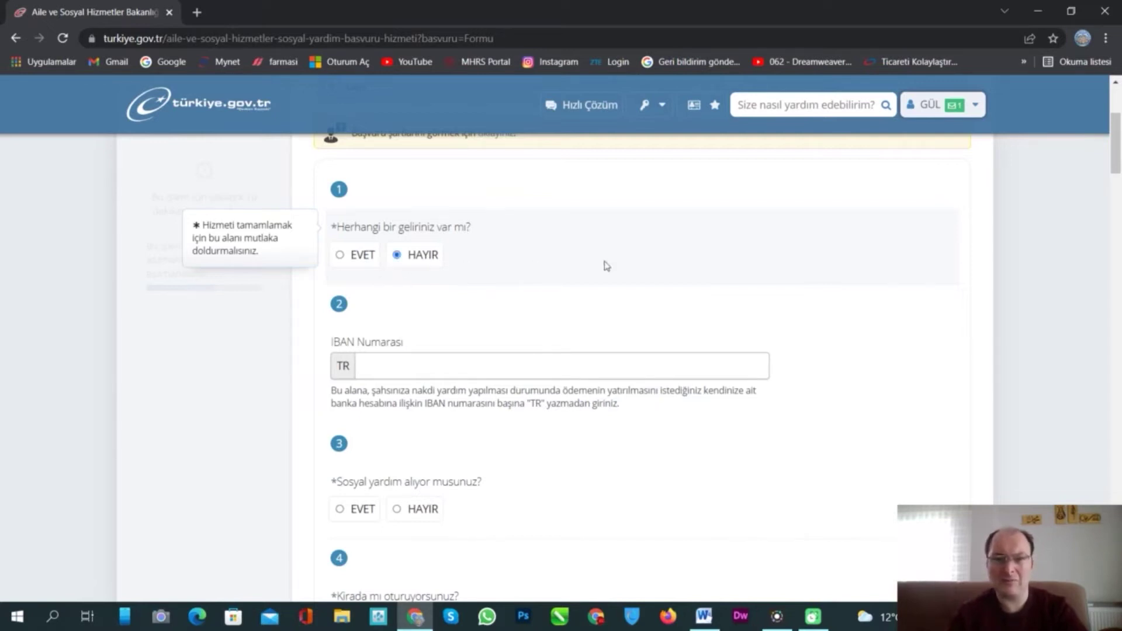
pyautogui.scroll(-1, 567, 324)
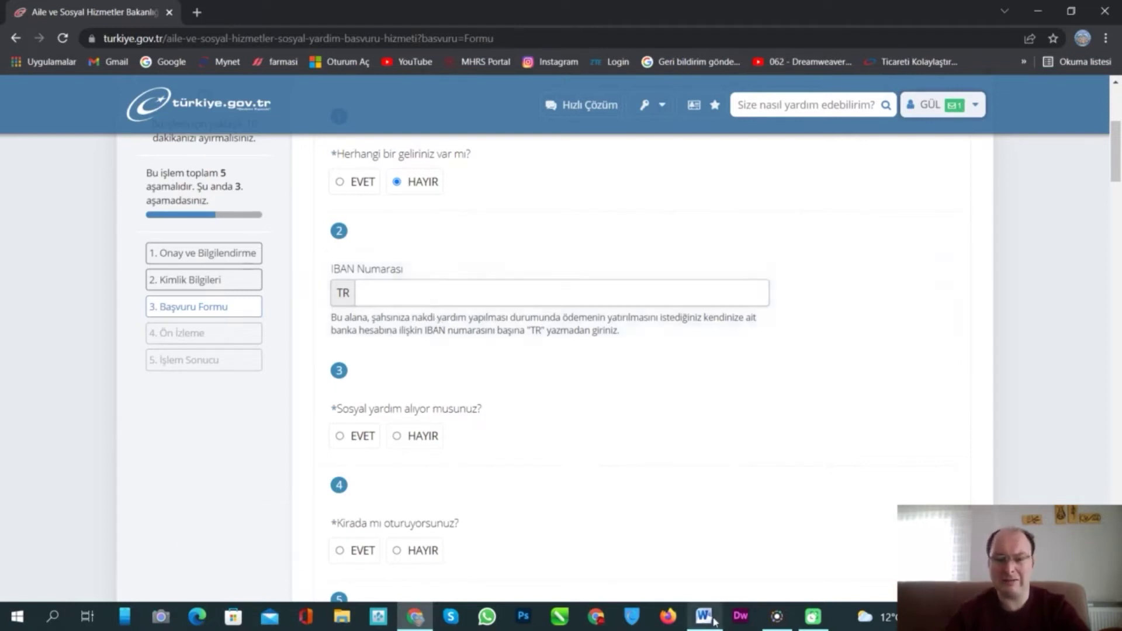
pyautogui.moveTo(703, 616)
pyautogui.click(712, 535)
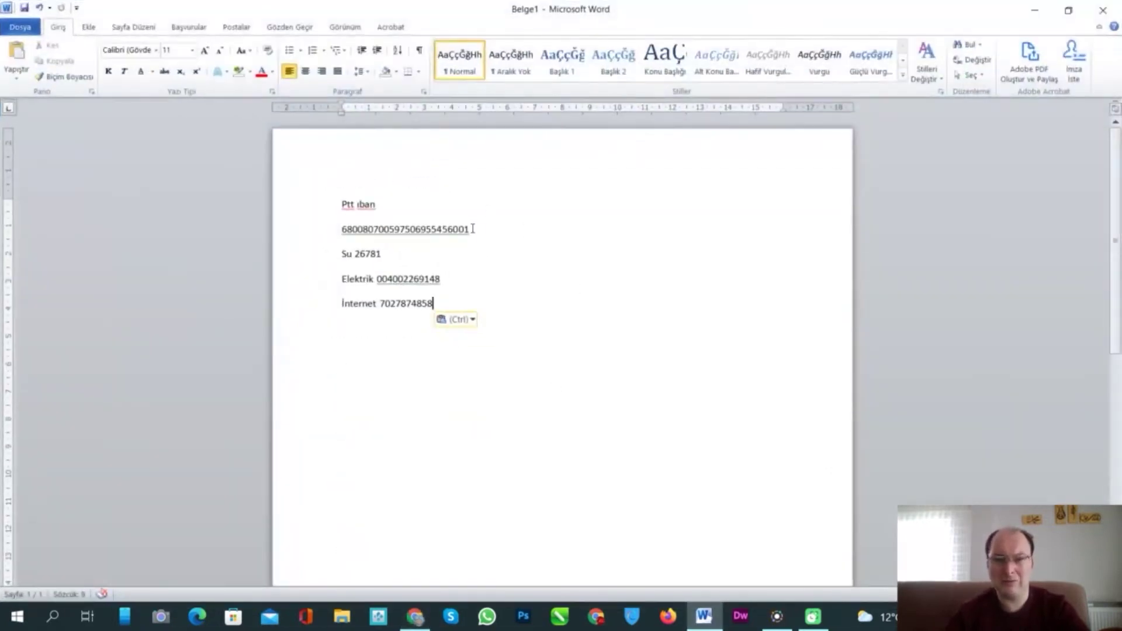
# - Copy the Ptt IBAN number from the Word notes, minimize Word and focus the IBAN Numarası field
pyautogui.moveTo(472, 229); pyautogui.dragTo(367, 239)
pyautogui.hotkey('ctrl', 'c')
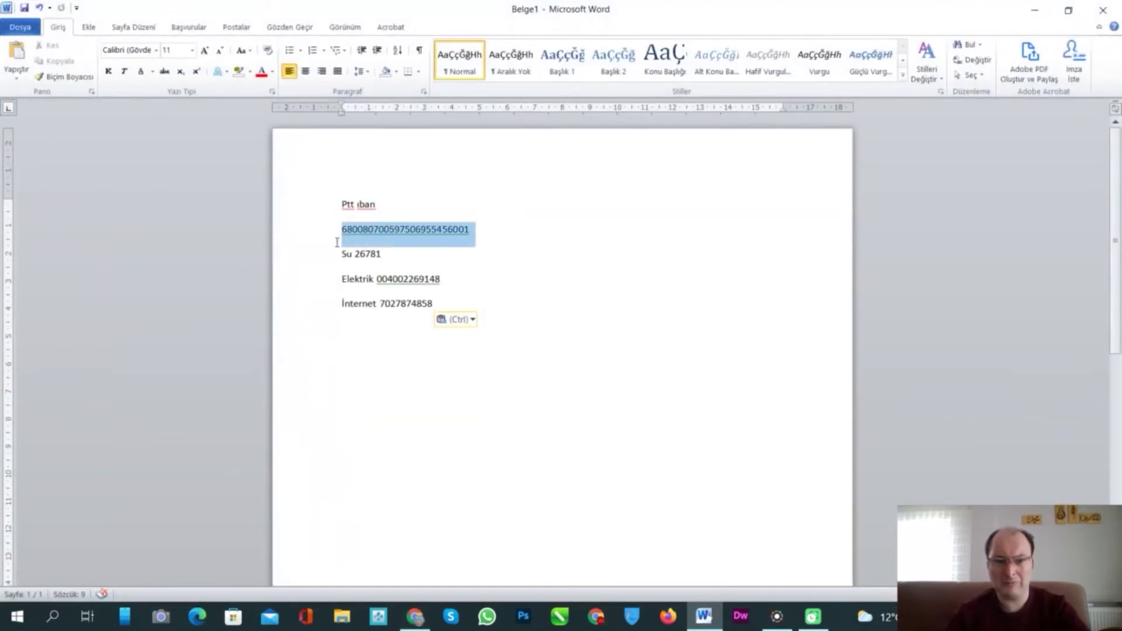
pyautogui.press('Menu')
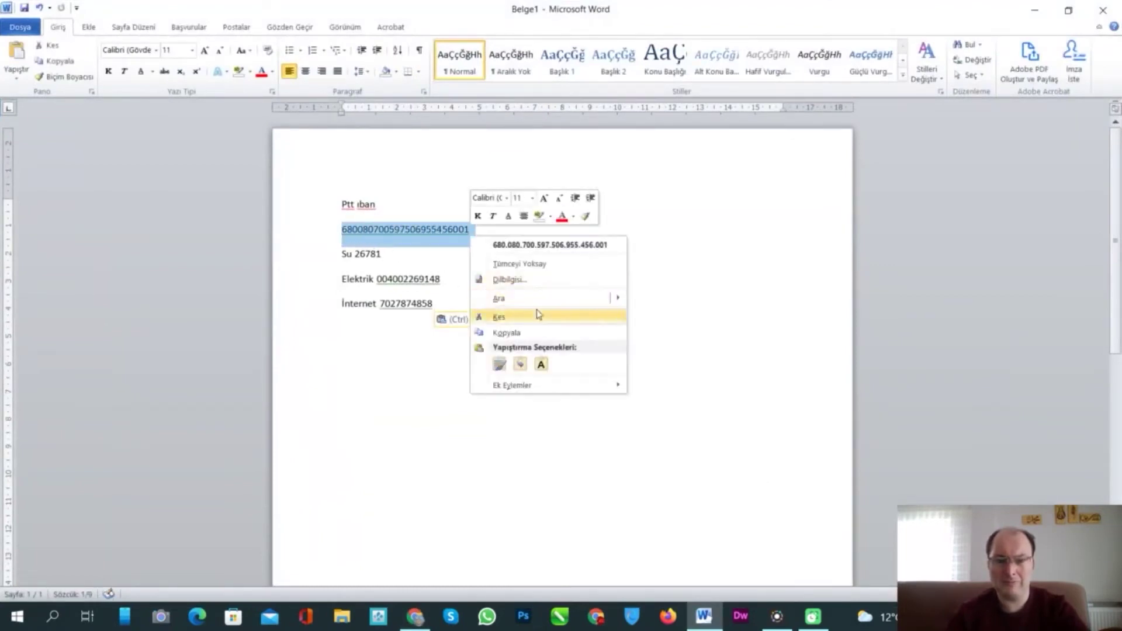
pyautogui.click(548, 331)
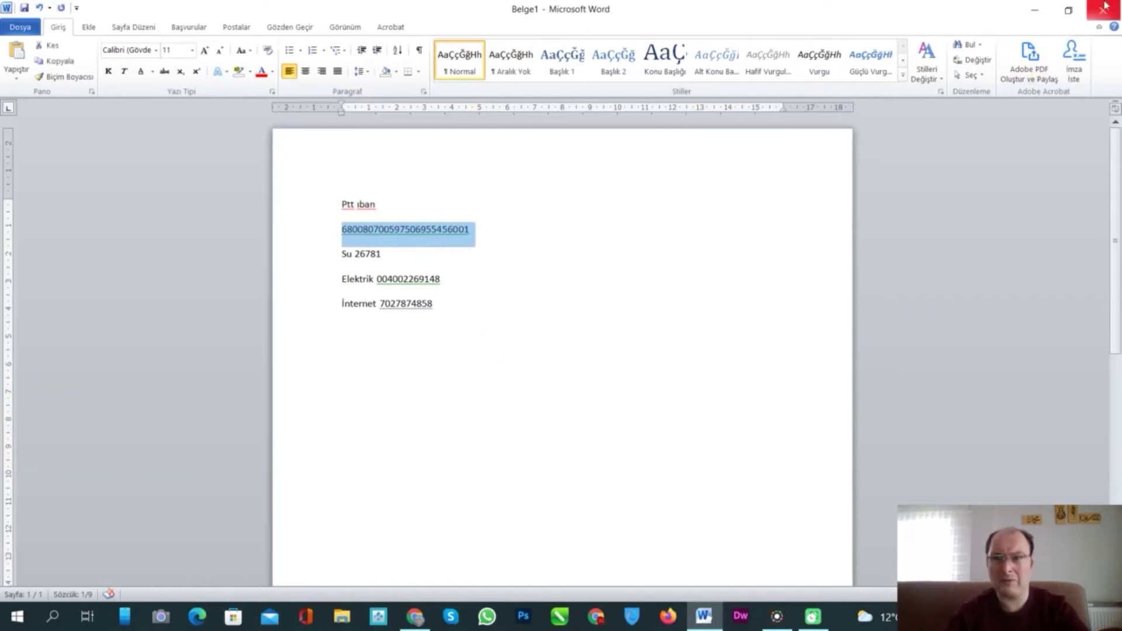
pyautogui.click(1034, 10)
pyautogui.click(420, 292)
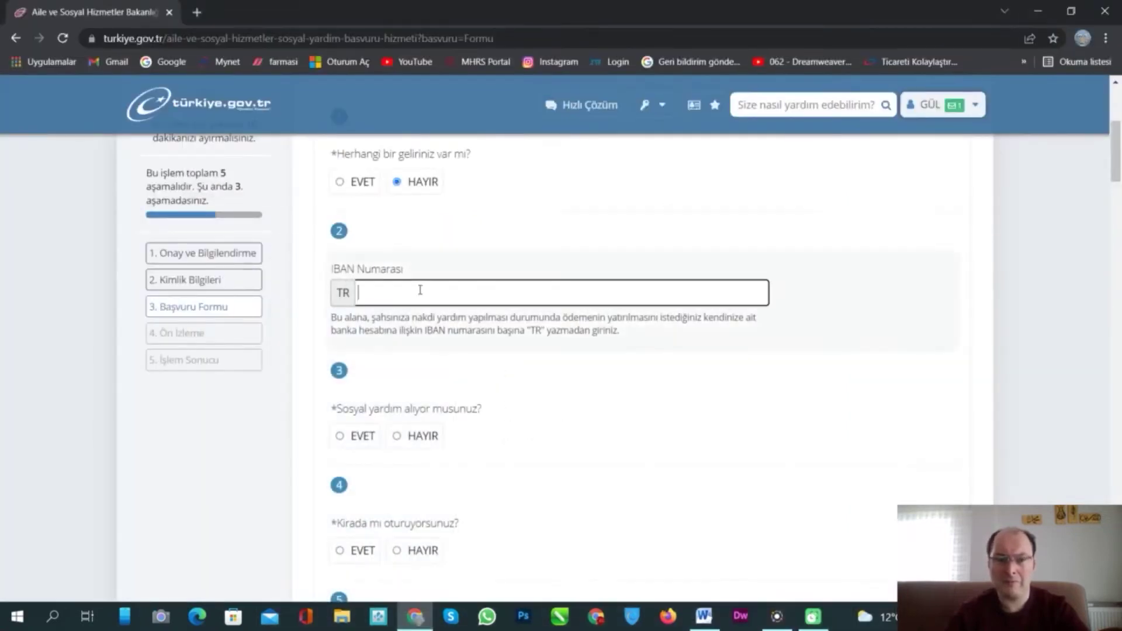
# - Paste the IBAN into IBAN Numarası and declare current social aid from Sosyal Hizmet Merkezi
pyautogui.rightClick(419, 291)
pyautogui.click(502, 405)
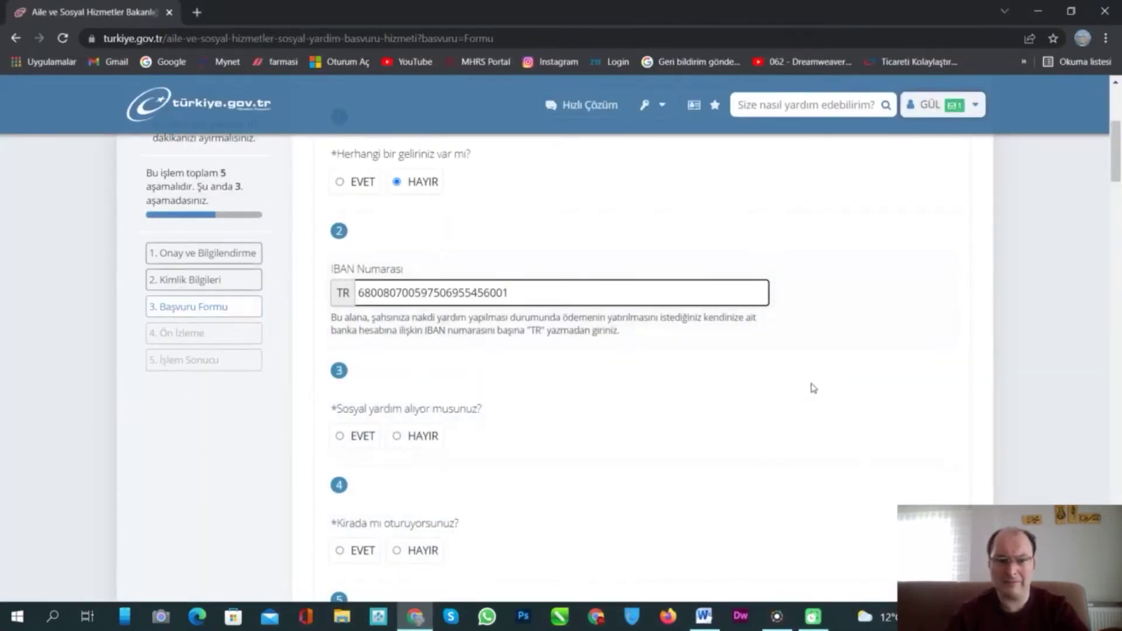
pyautogui.scroll(-2, 806, 380)
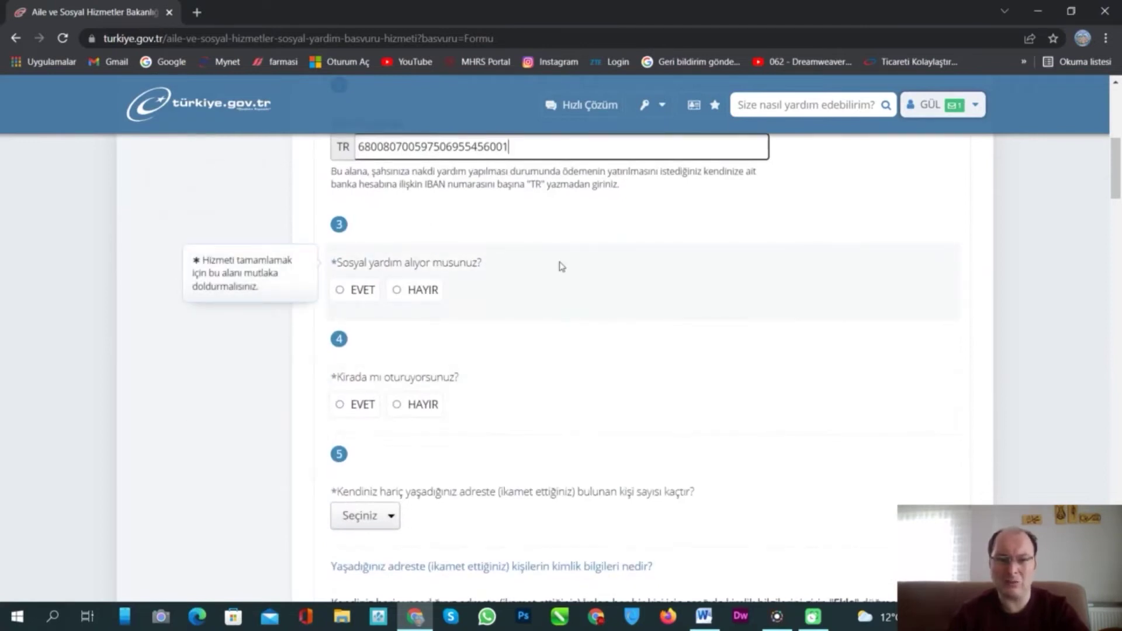
pyautogui.click(339, 290)
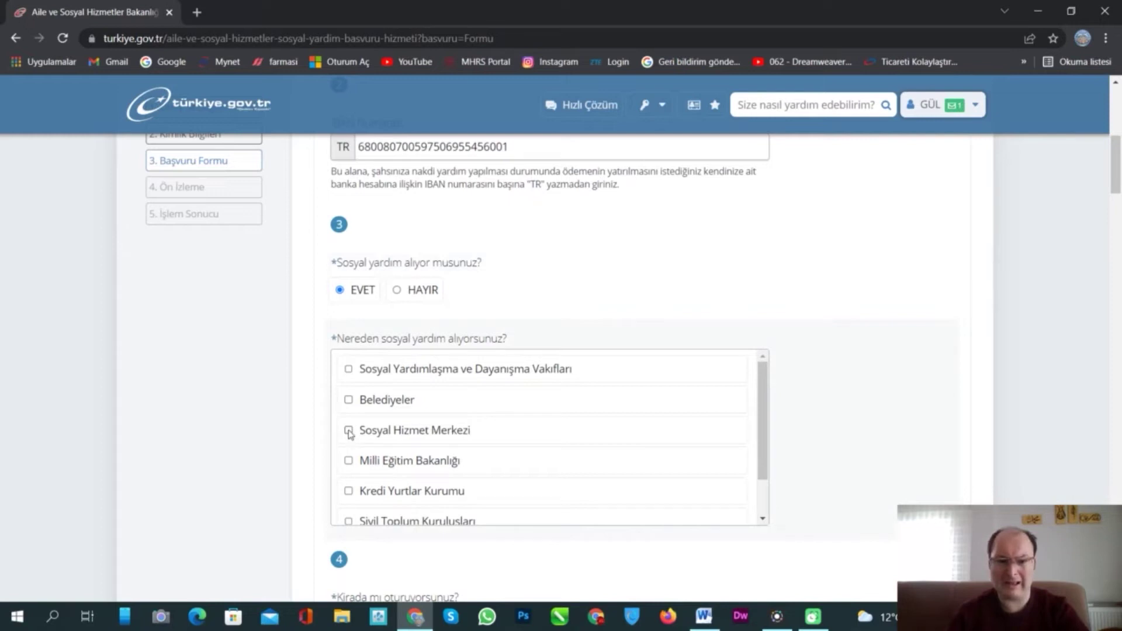
pyautogui.click(349, 432)
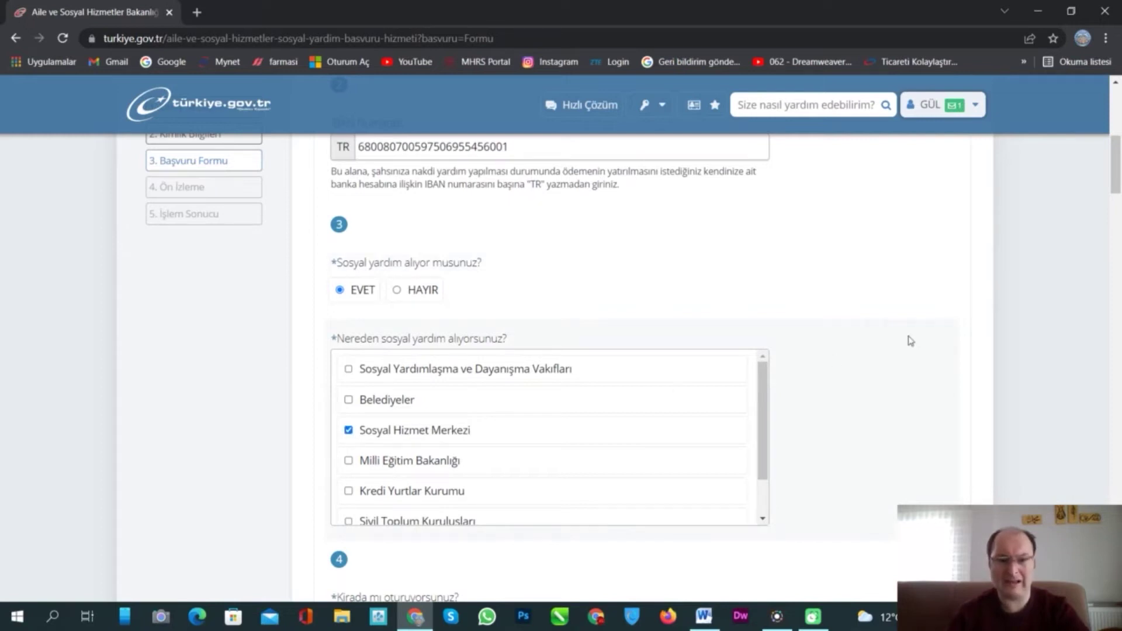
# - Answer Hayır to living in rented housing and set home ownership to Aile
pyautogui.scroll(-4, 910, 340)
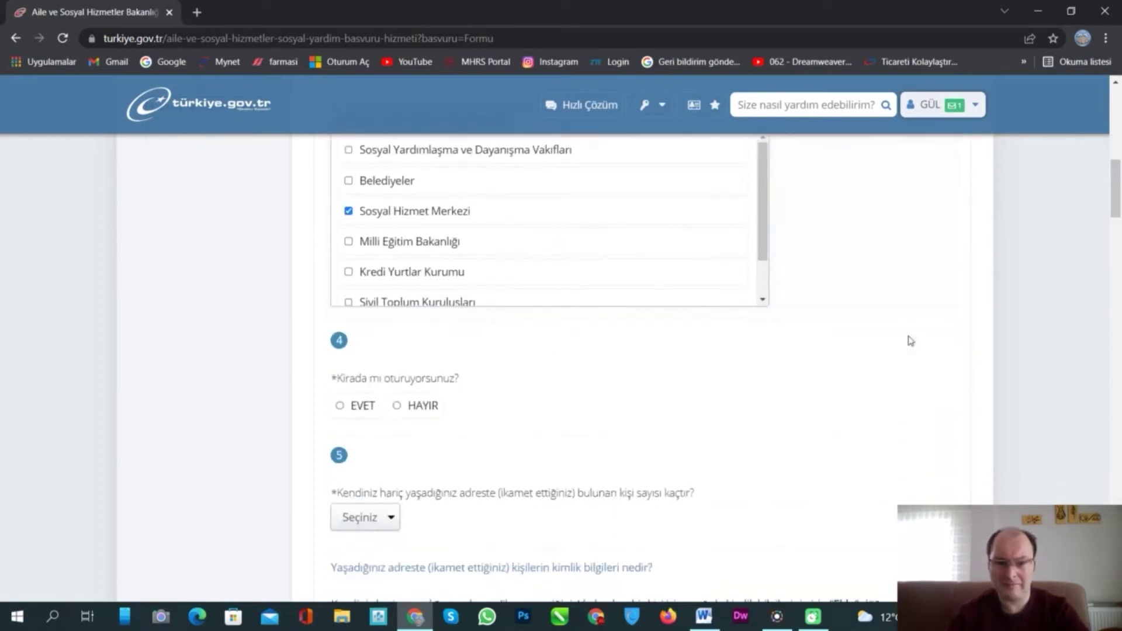
pyautogui.scroll(-1, 850, 327)
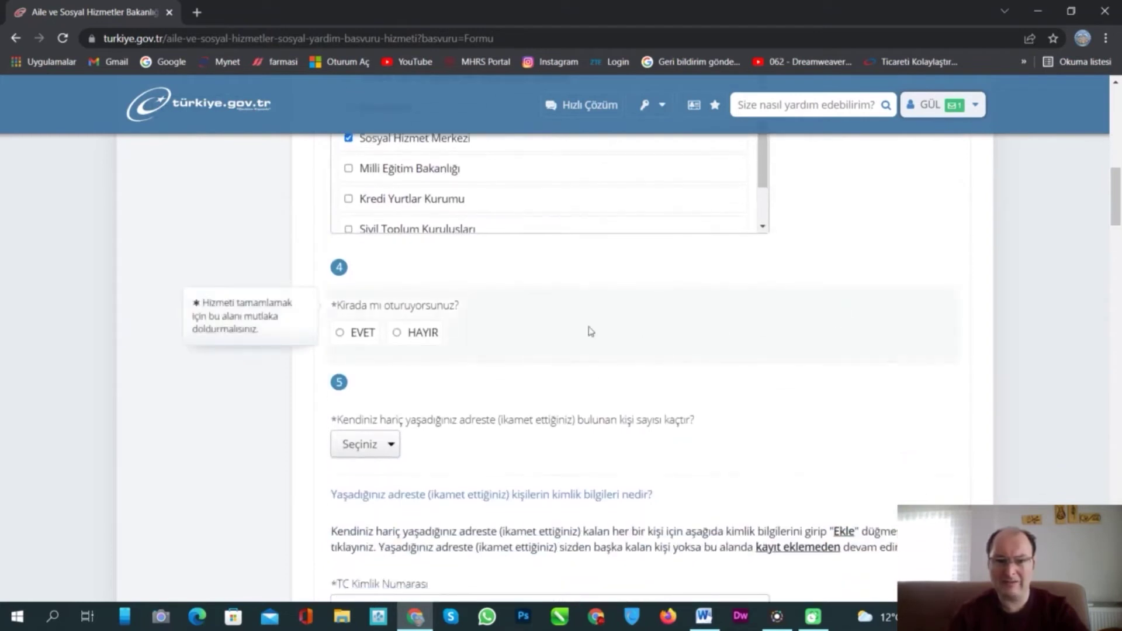
pyautogui.click(399, 333)
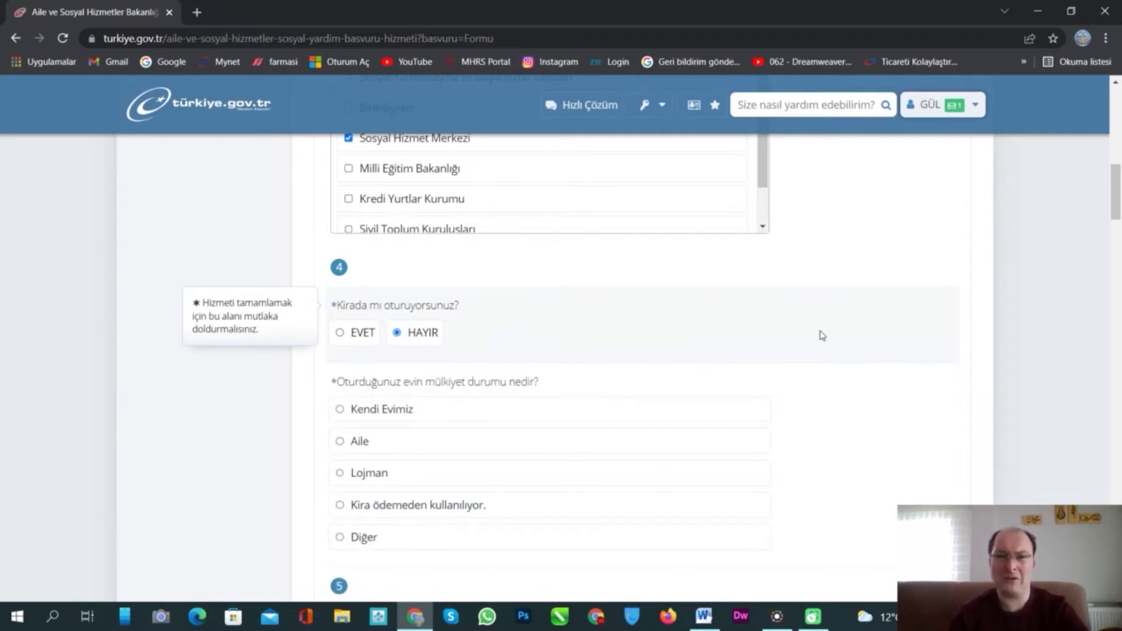
pyautogui.scroll(-3, 819, 290)
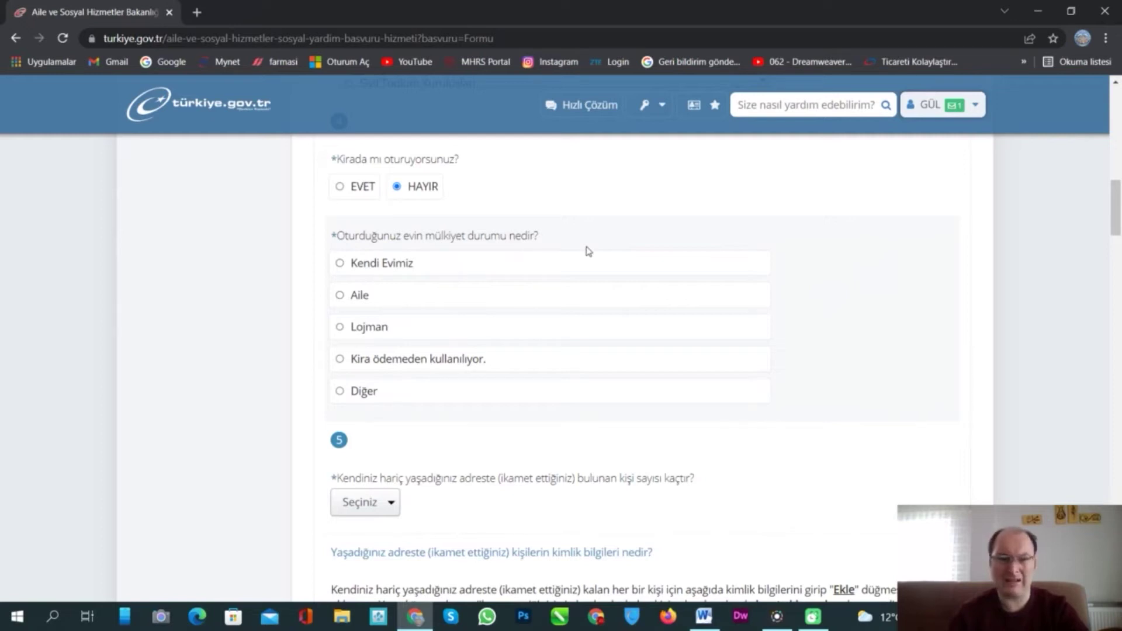
pyautogui.click(340, 295)
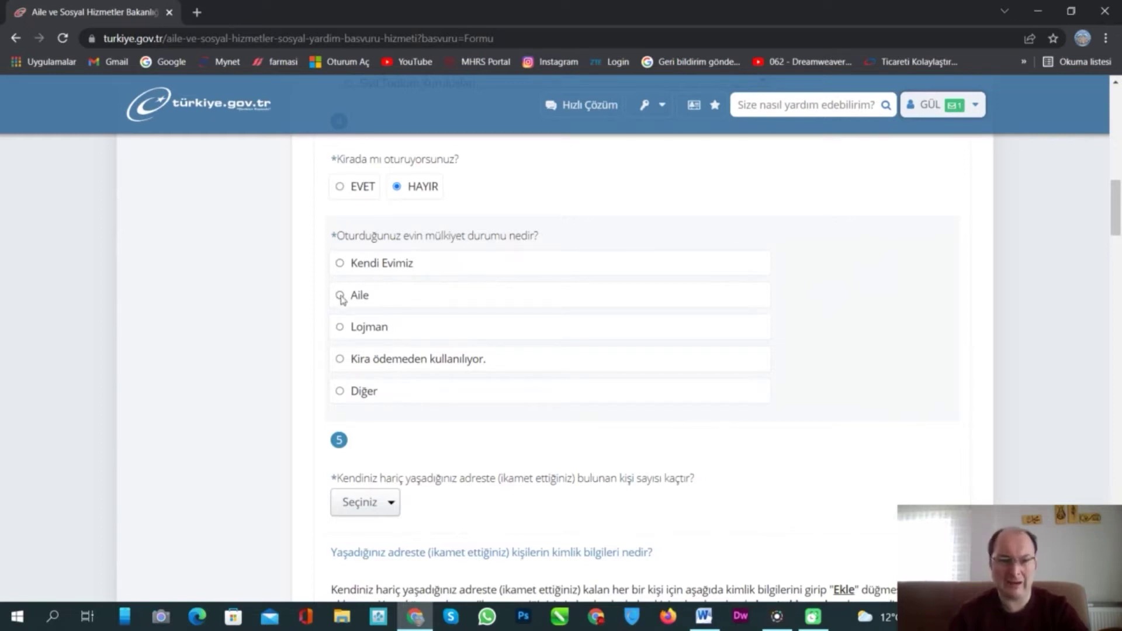
pyautogui.scroll(-2, 754, 316)
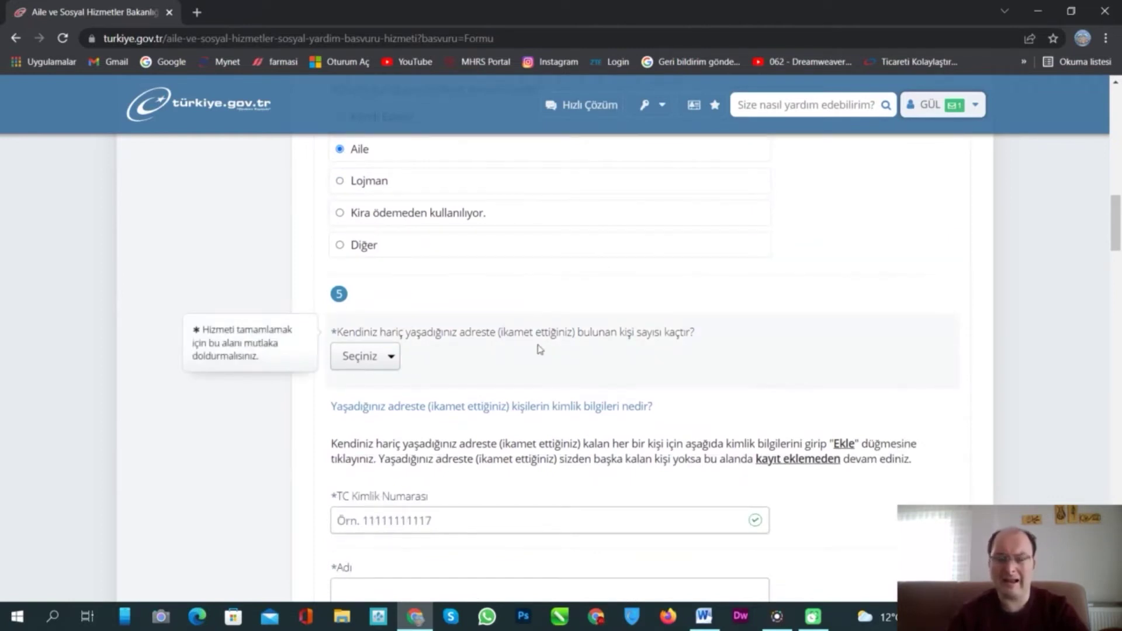
# - Set the number of other residents in the home to 1
pyautogui.click(386, 359)
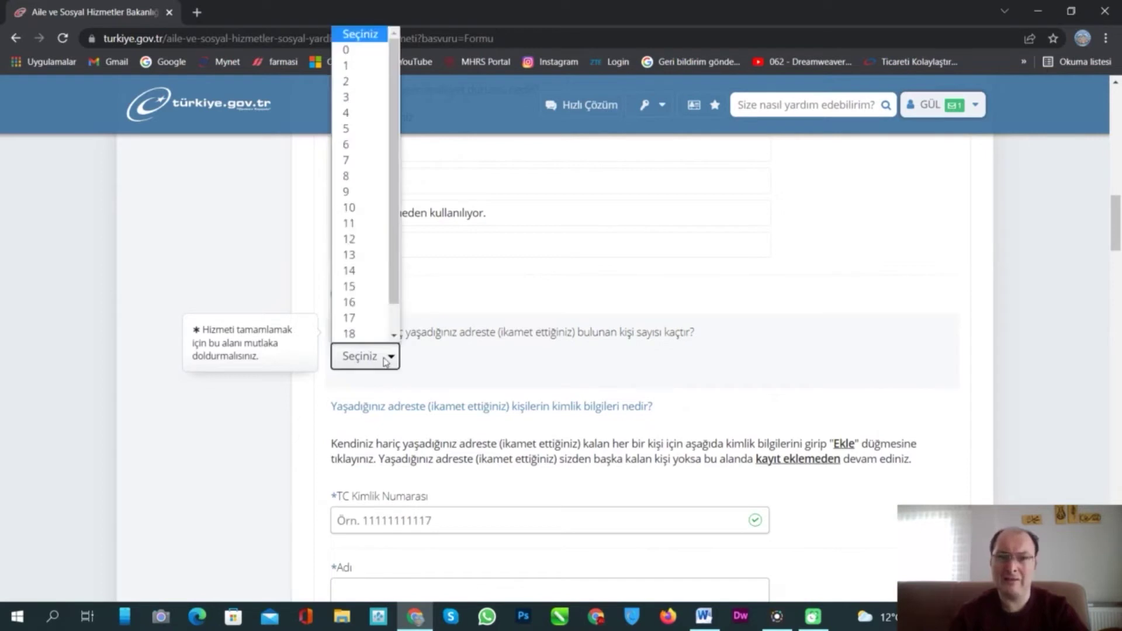
pyautogui.click(351, 66)
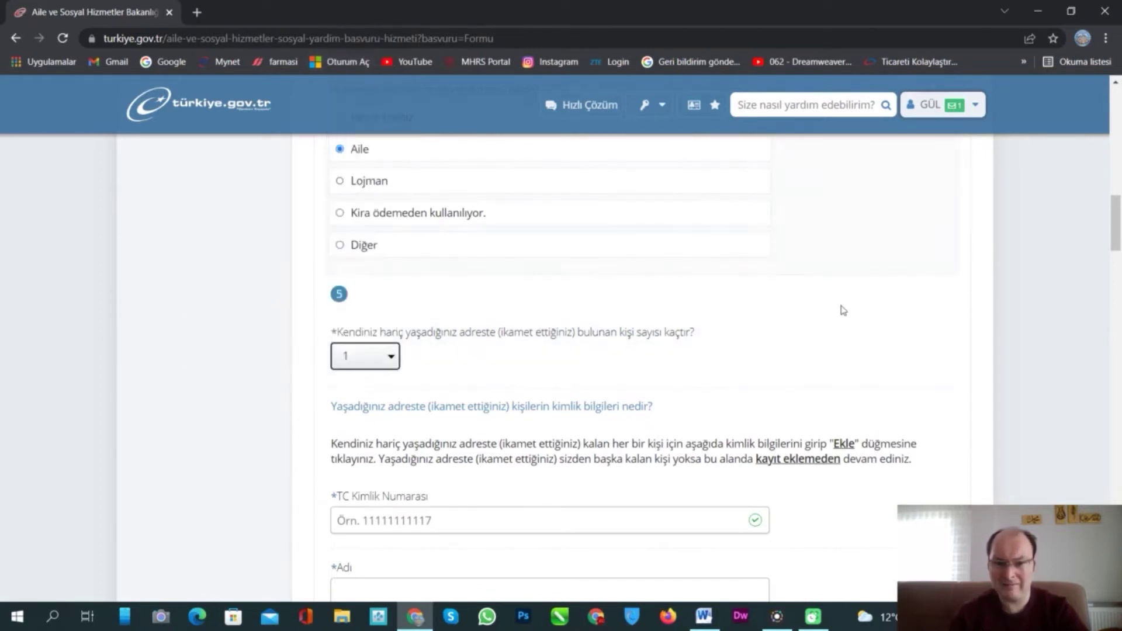
pyautogui.scroll(-3, 839, 293)
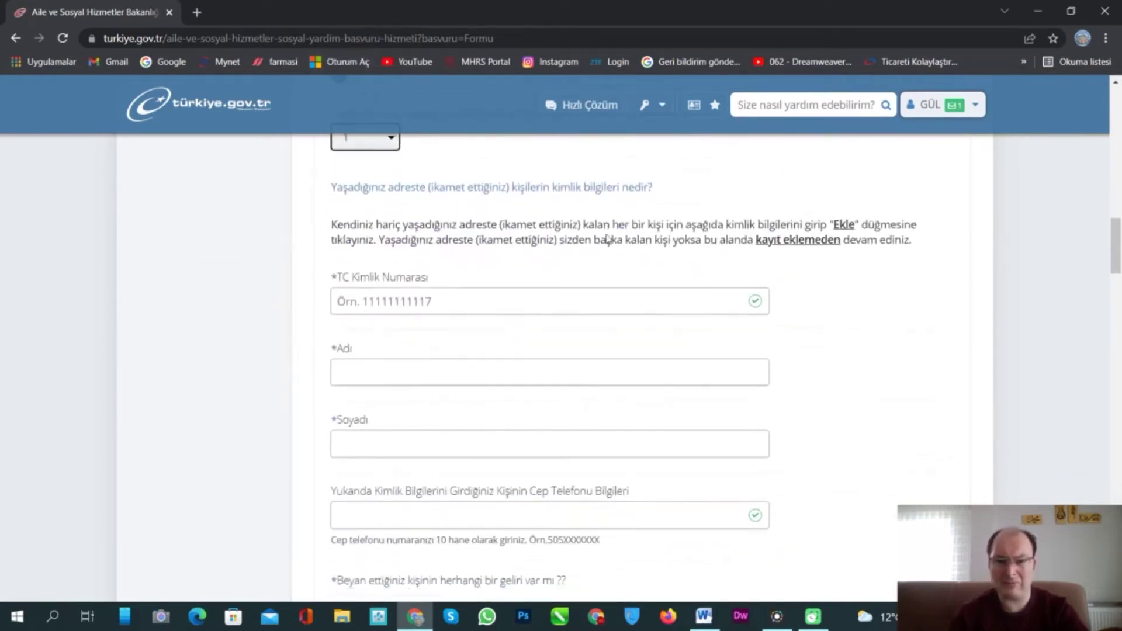
pyautogui.scroll(-1, 491, 242)
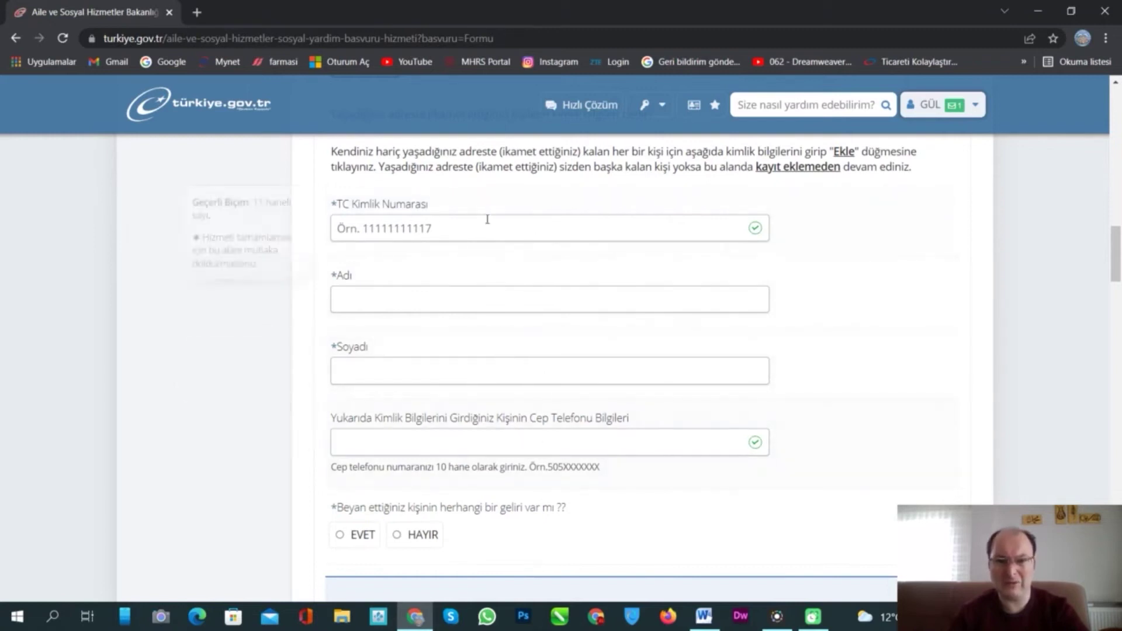
# - Enter the resident's TC identity number, first name, surname and phone number
pyautogui.click(461, 227)
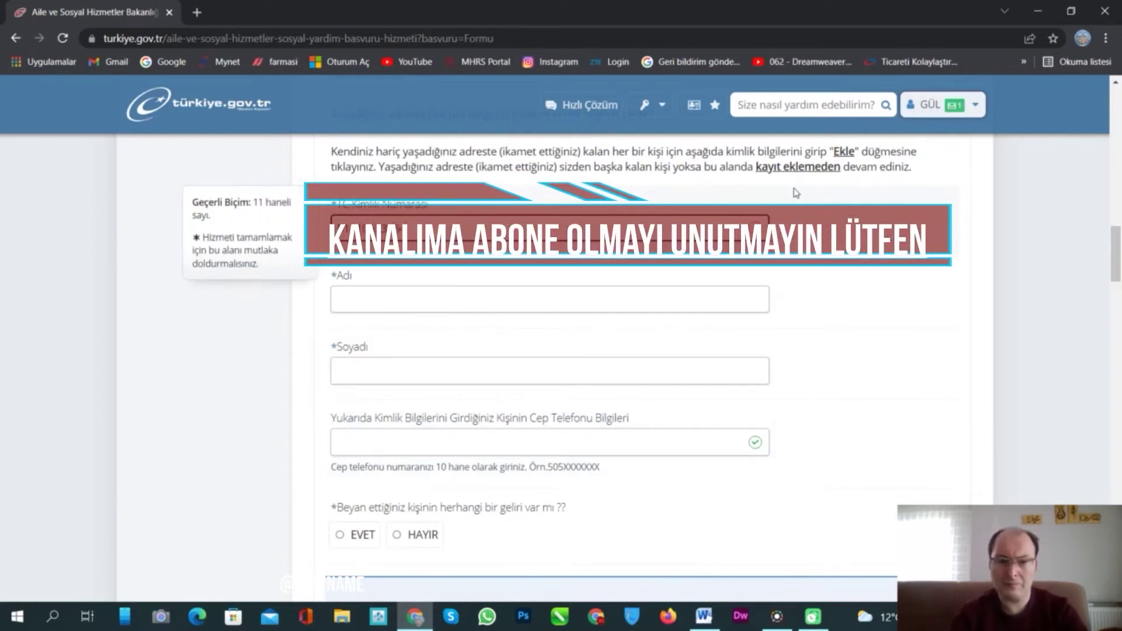
pyautogui.click(618, 298)
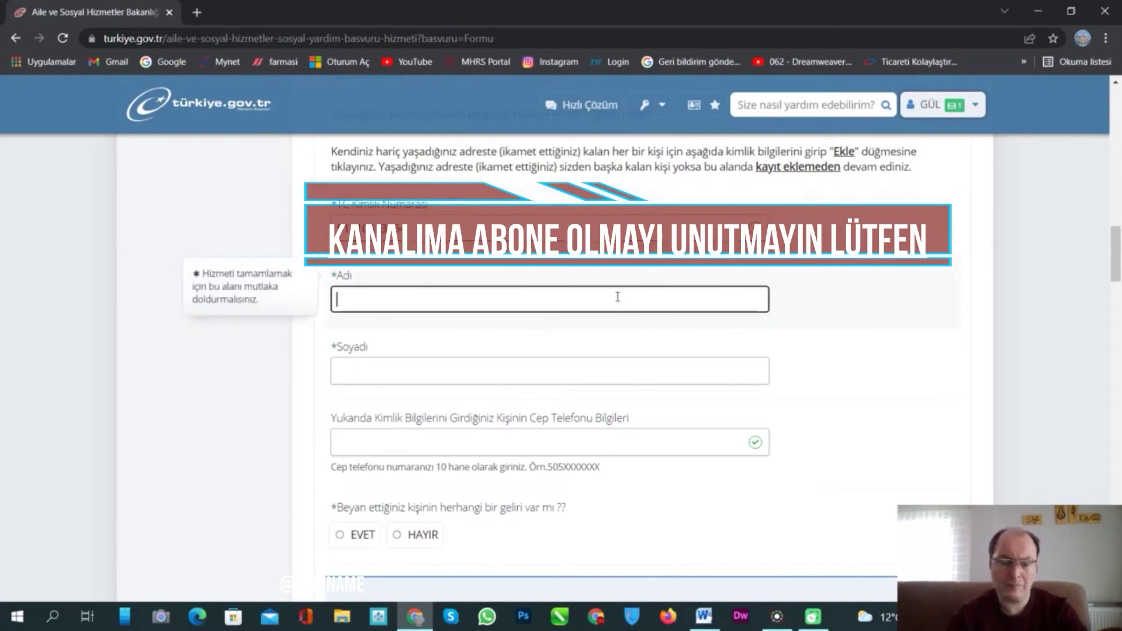
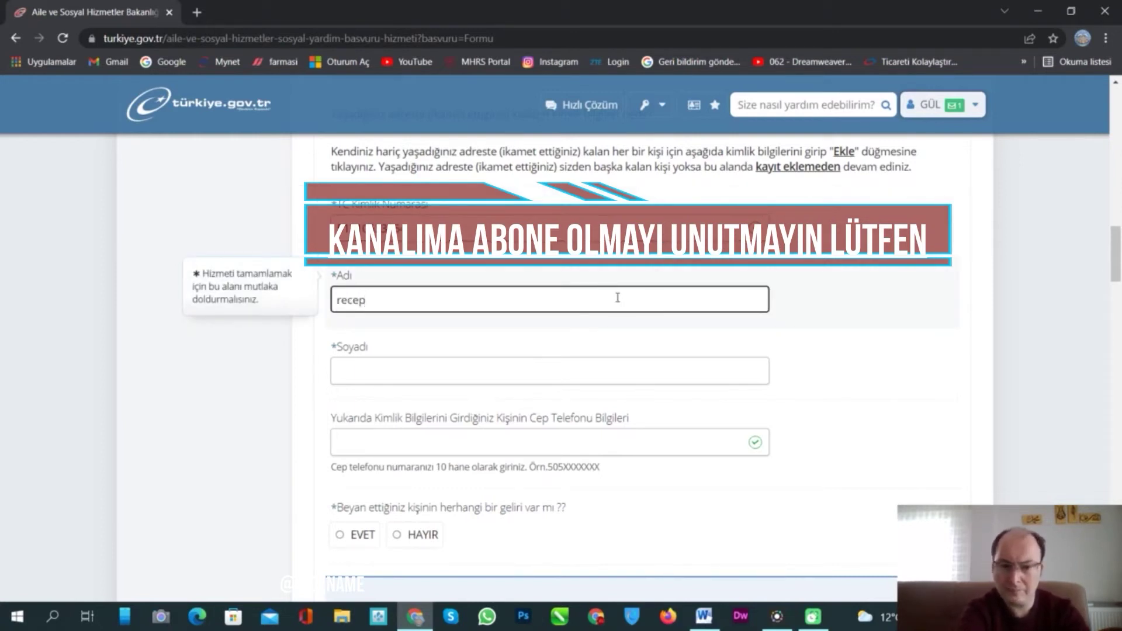
pyautogui.press('Tab')
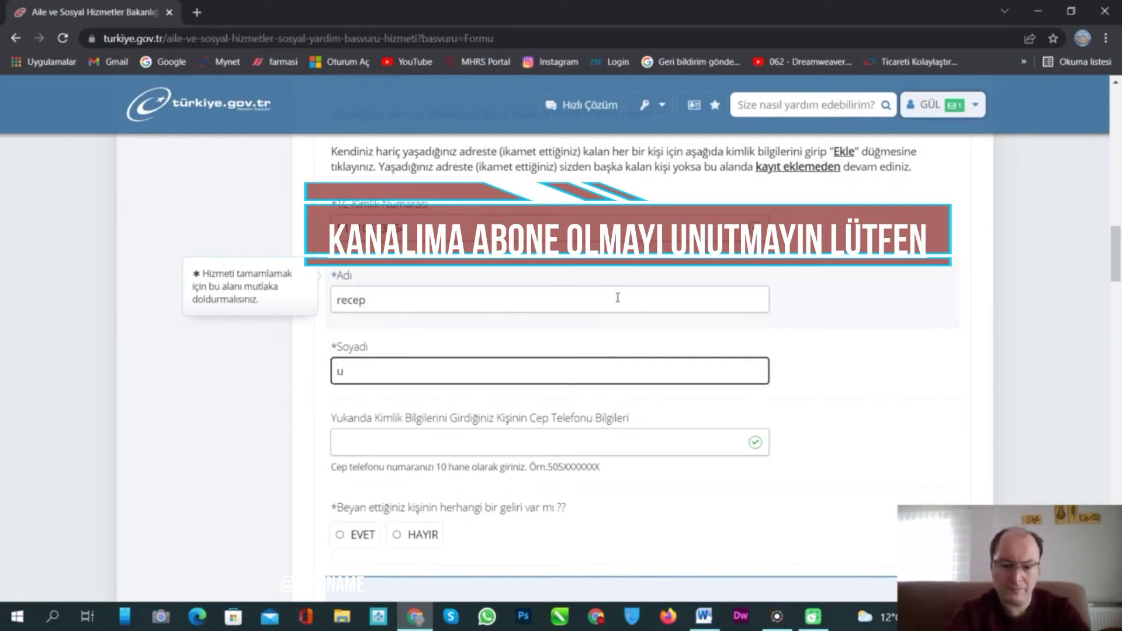
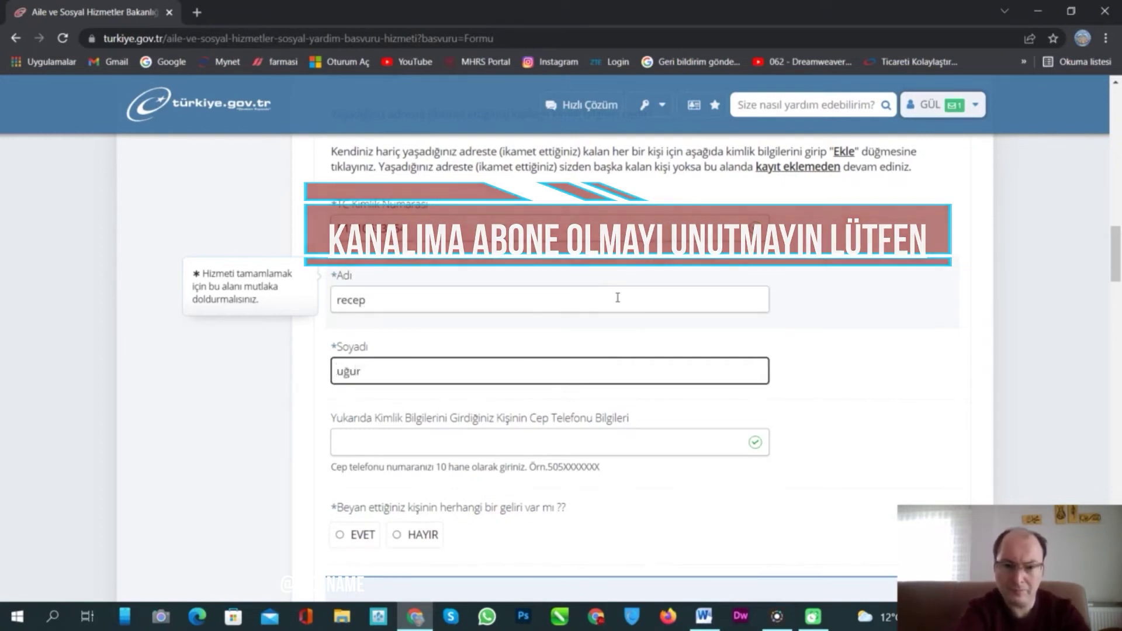
pyautogui.press('Tab')
# - Mark the resident as having no income and add them to the household table with Ekle
pyautogui.scroll(-2, 714, 349)
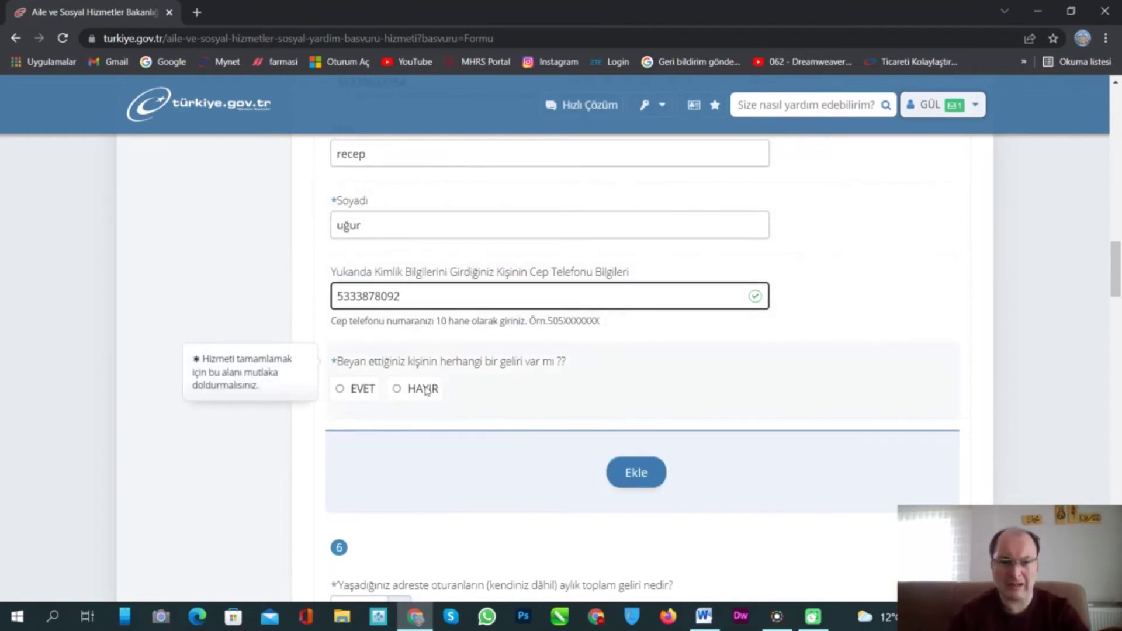
pyautogui.click(396, 389)
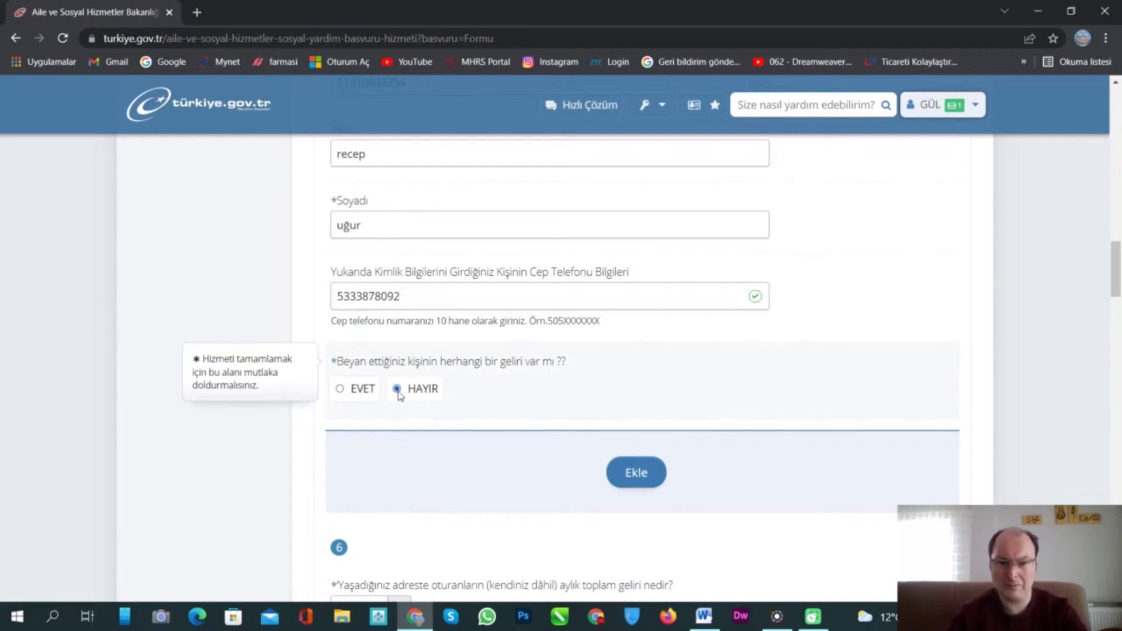
pyautogui.scroll(-1, 640, 379)
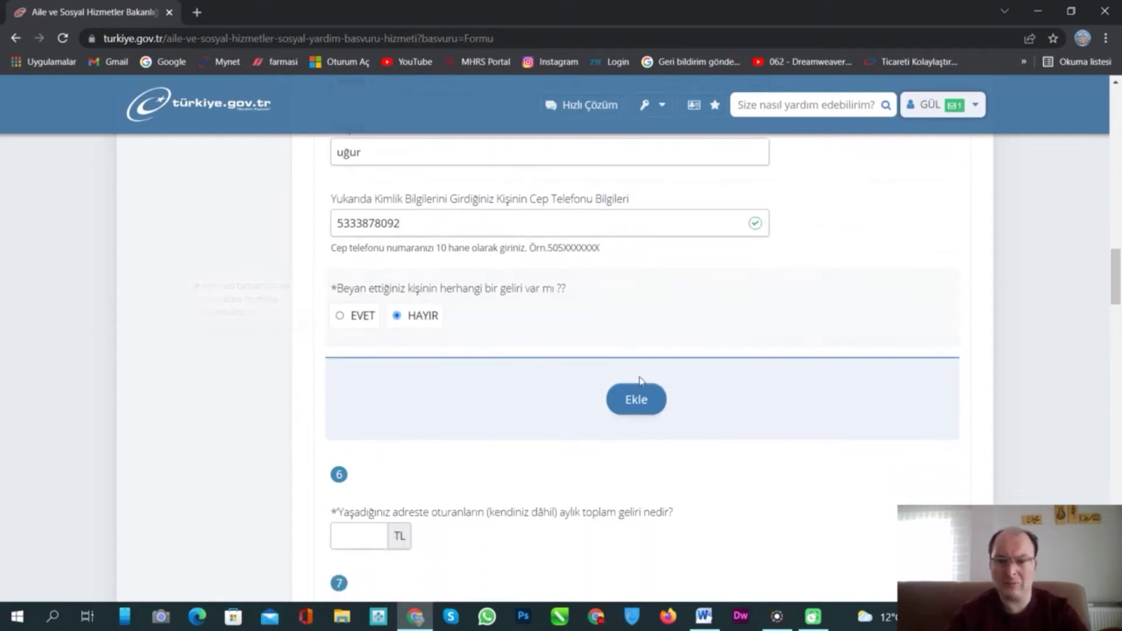
pyautogui.click(631, 409)
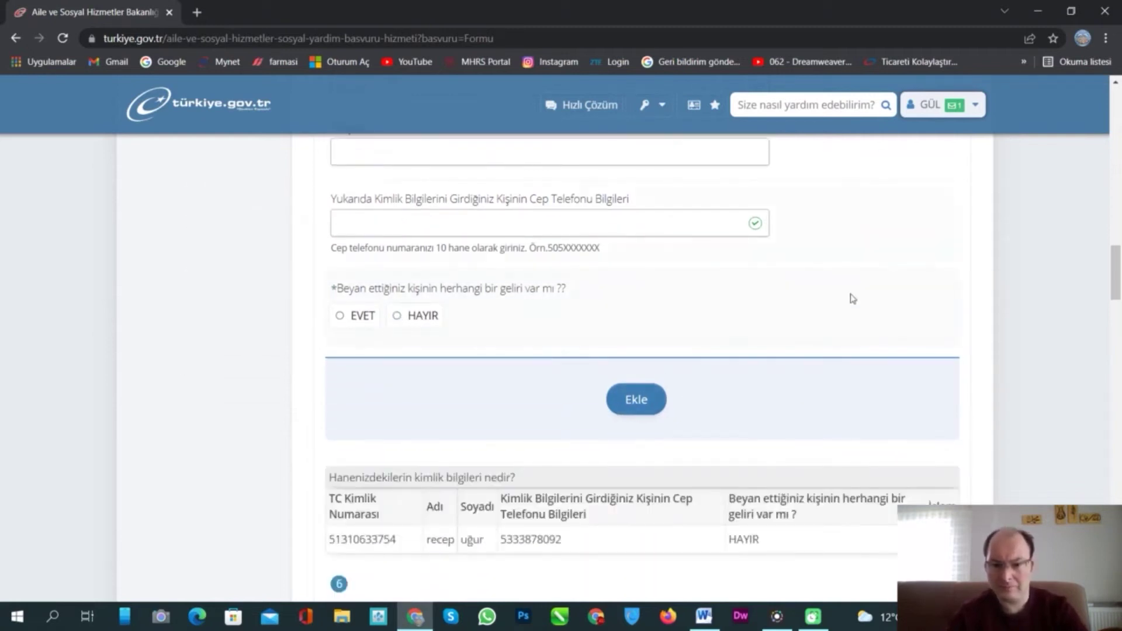
pyautogui.scroll(-5, 853, 298)
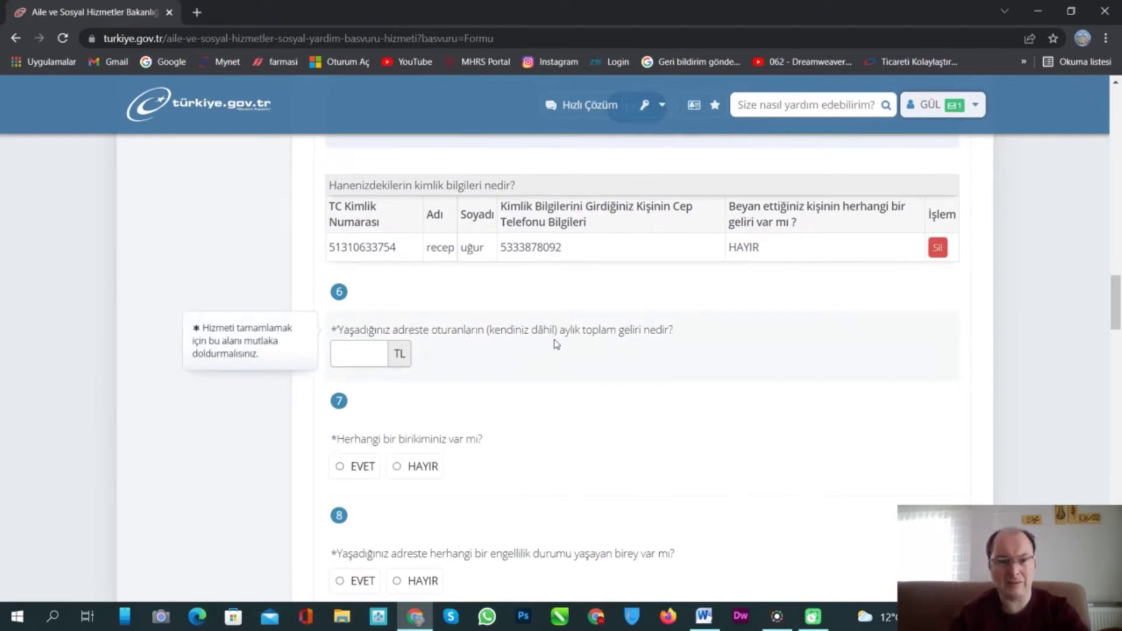
# - Enter 2000 TL monthly household income, answer Hayır to savings and Evet to disability
pyautogui.click(353, 350)
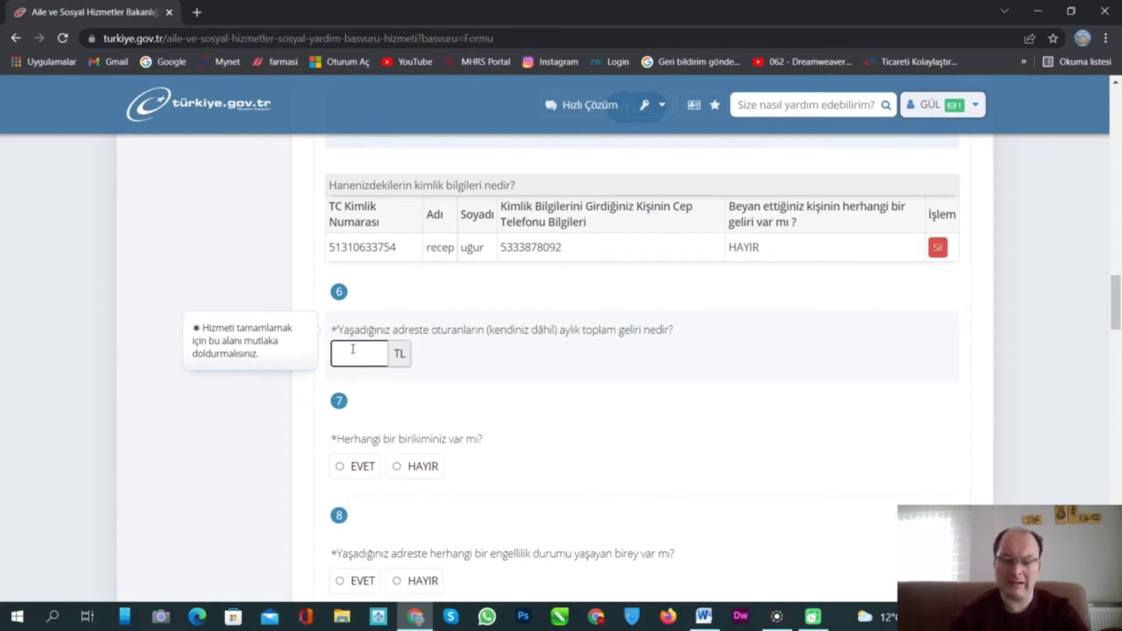
pyautogui.write('2')
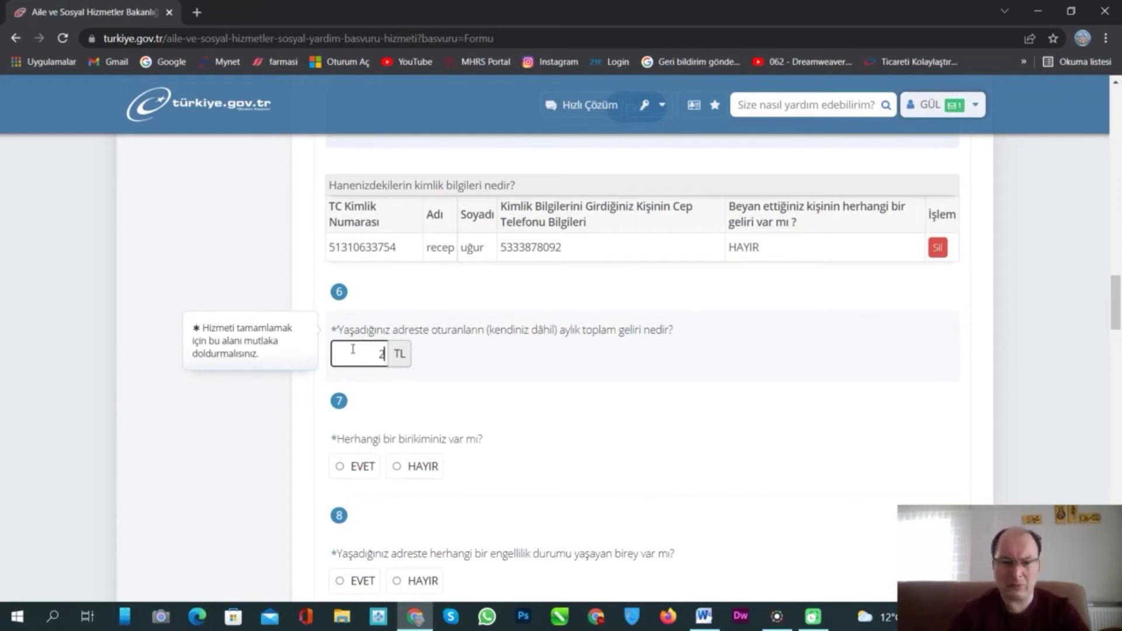
pyautogui.write('00')
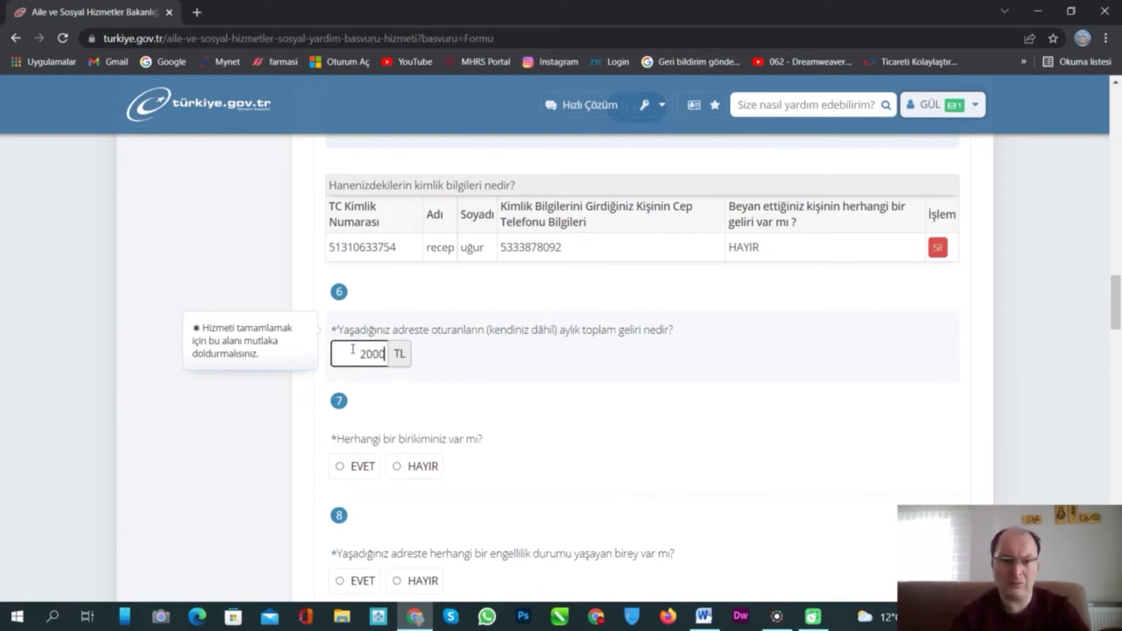
pyautogui.write('0')
pyautogui.scroll(-2, 645, 383)
pyautogui.scroll(-1, 645, 382)
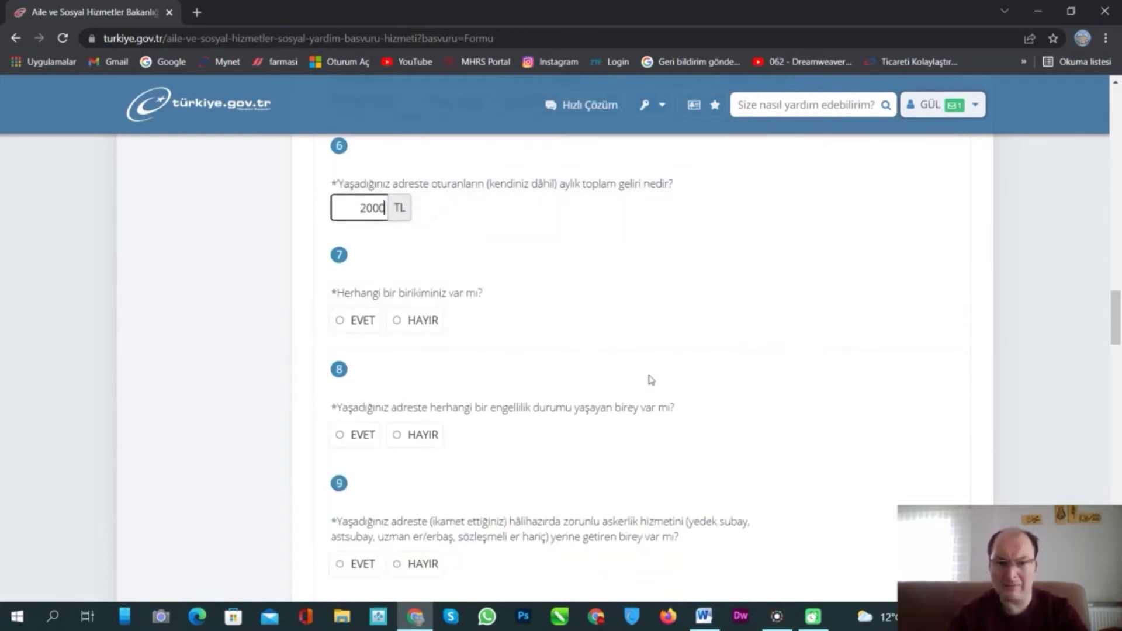
pyautogui.click(402, 321)
pyautogui.scroll(-1, 633, 333)
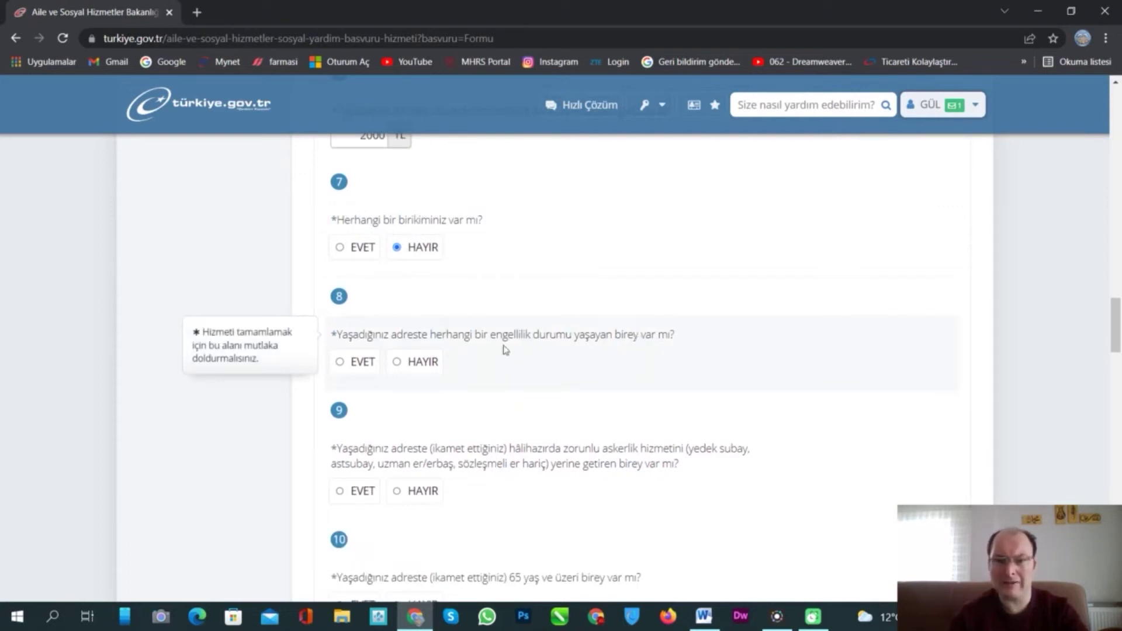
pyautogui.click(347, 365)
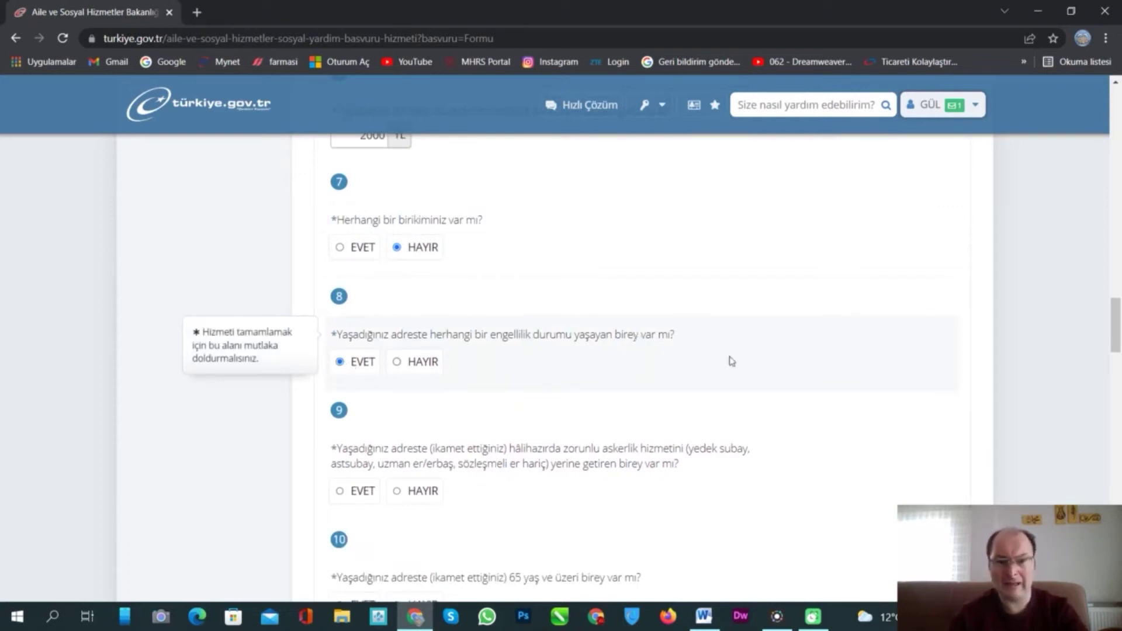
pyautogui.scroll(-2, 789, 325)
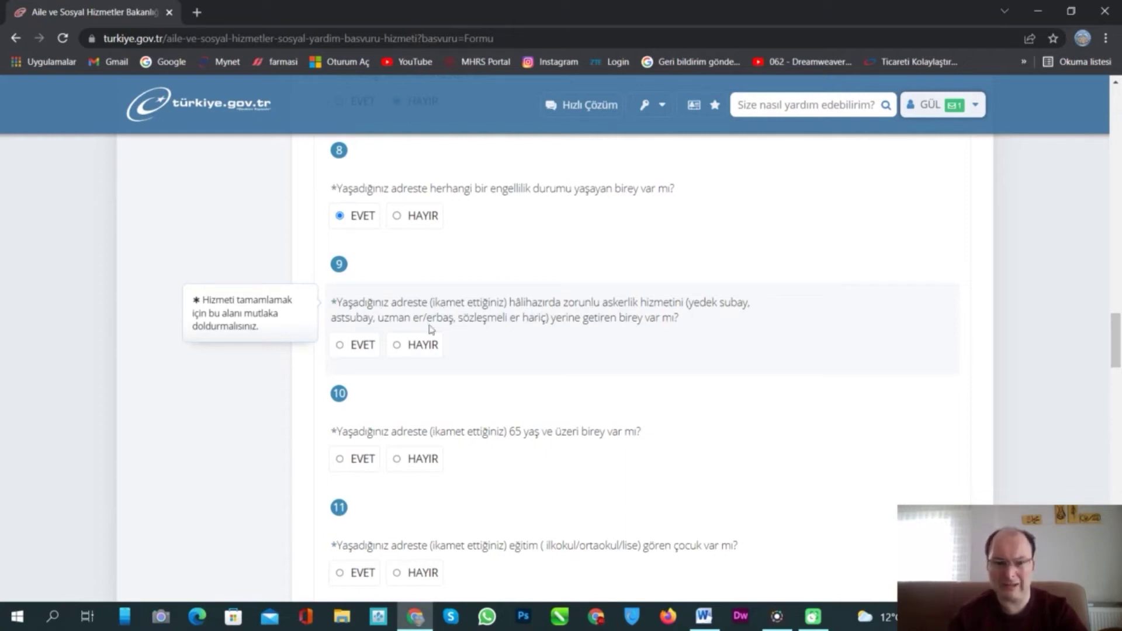
# - Answer Hayır to military service and to residents aged 65 or over
pyautogui.click(398, 345)
pyautogui.scroll(-1, 619, 362)
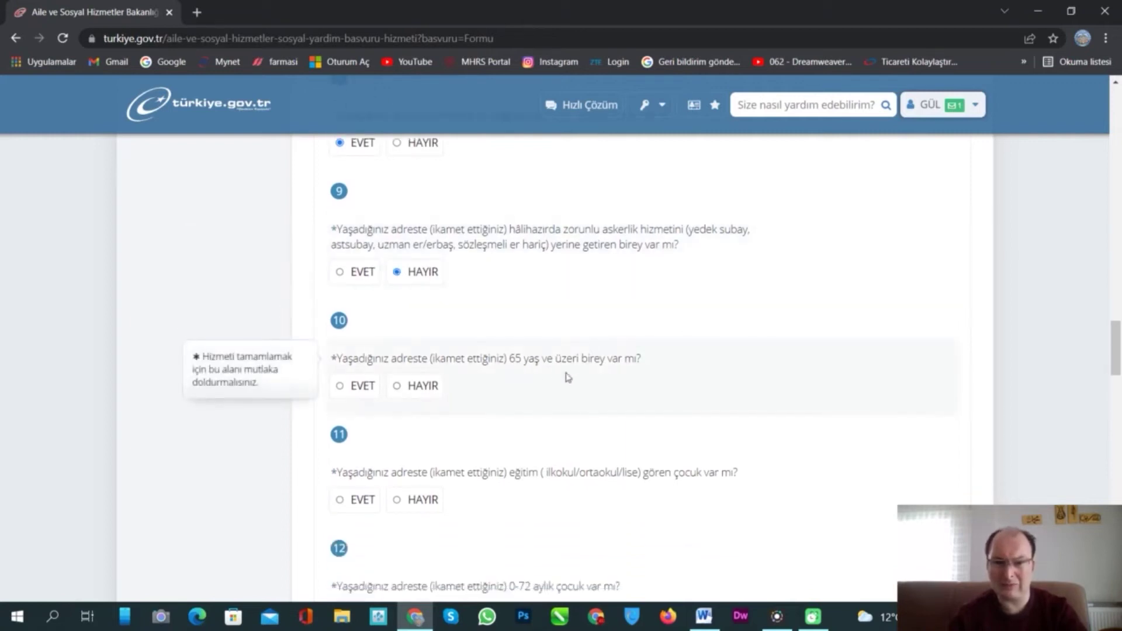
pyautogui.click(398, 387)
pyautogui.scroll(-1, 698, 343)
pyautogui.scroll(-2, 699, 343)
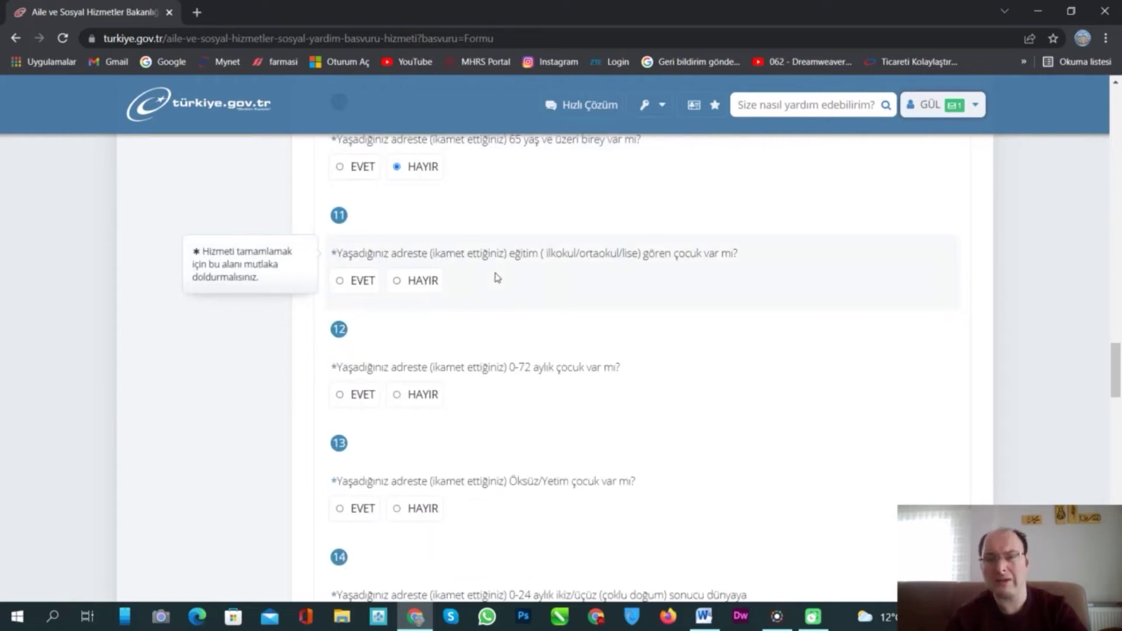
# - Answer Hayır to school-age children, a 0–72 month child, twins/triplets and chronic illness
pyautogui.click(397, 281)
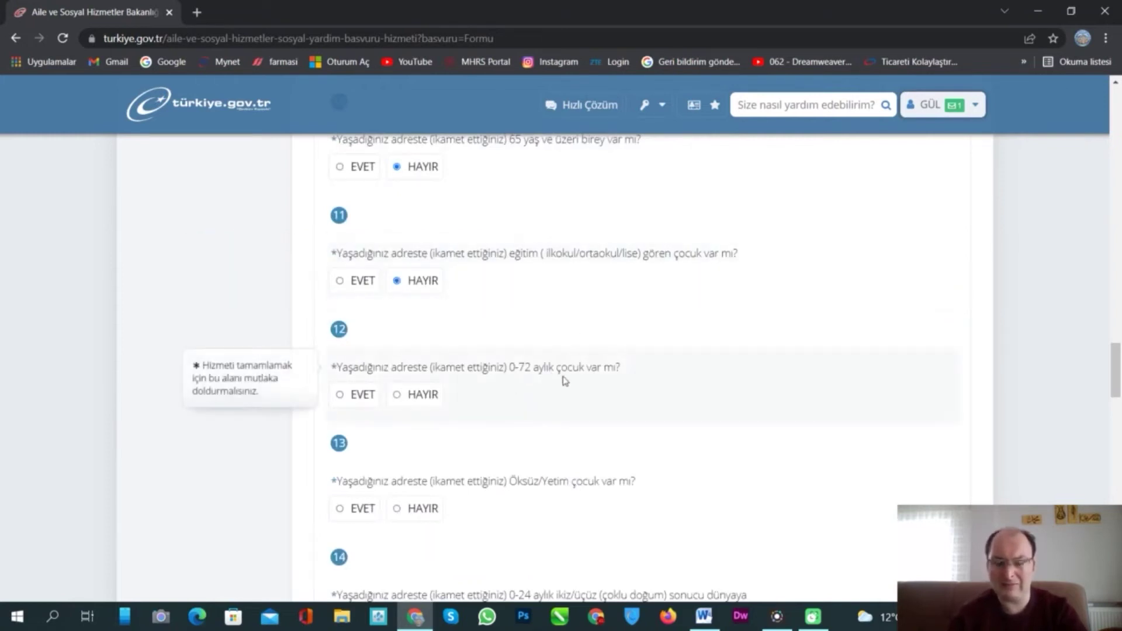
pyautogui.click(403, 398)
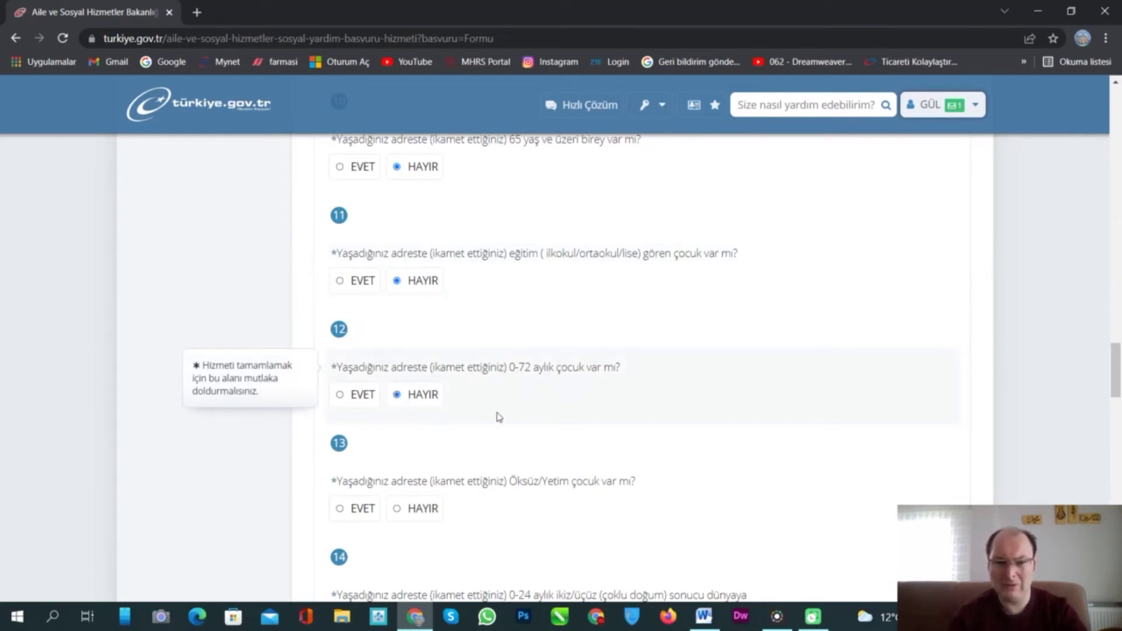
pyautogui.scroll(-3, 626, 325)
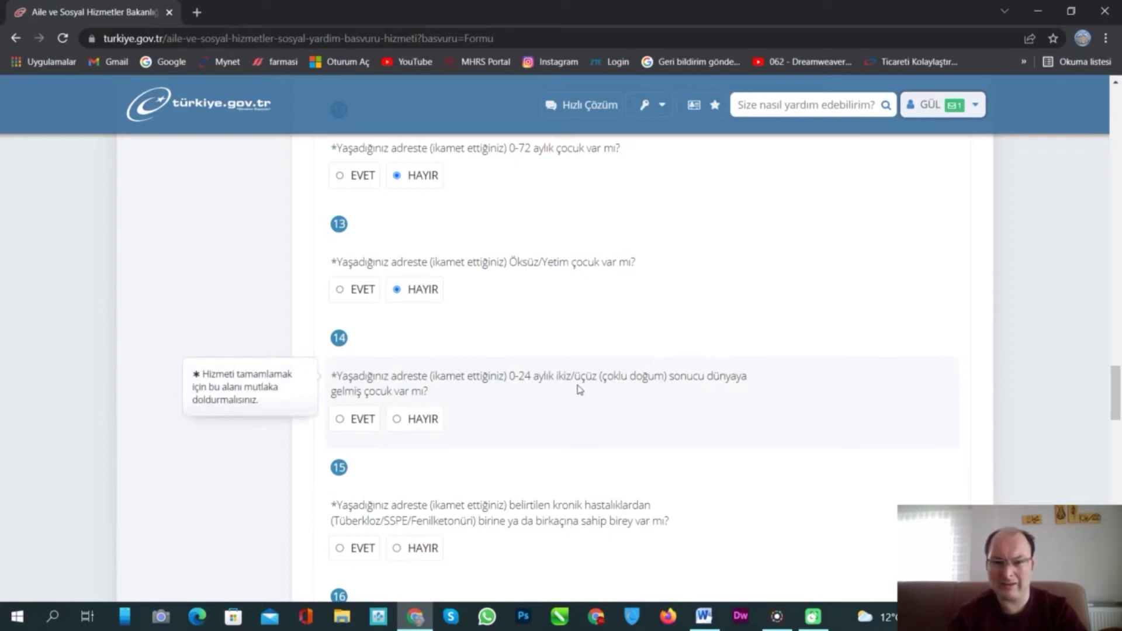
pyautogui.click(398, 421)
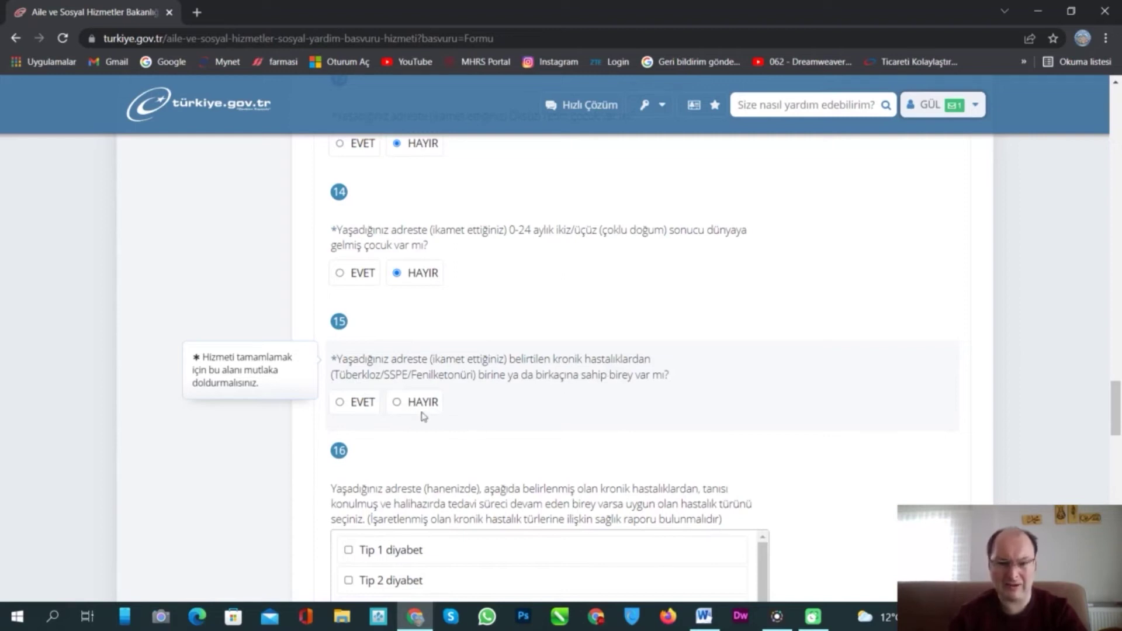
pyautogui.click(410, 411)
pyautogui.scroll(-4, 734, 329)
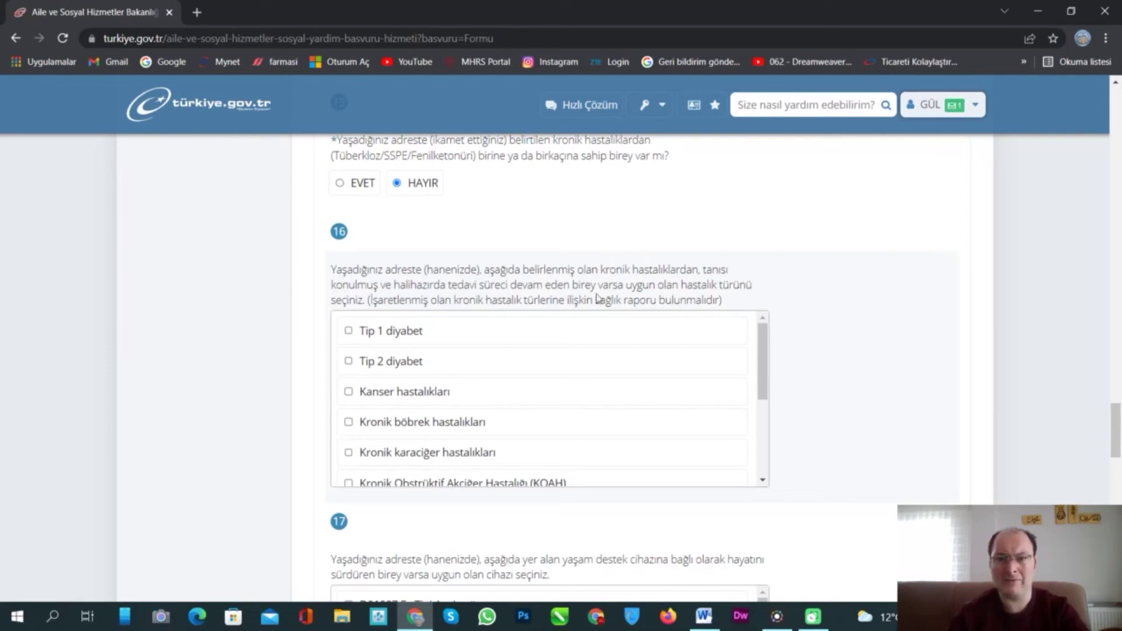
# - Tick Tip 1 diyabet in question 16 and answer Hayır on uninsured, pregnant and widowed residents
pyautogui.click(347, 332)
pyautogui.scroll(-6, 866, 269)
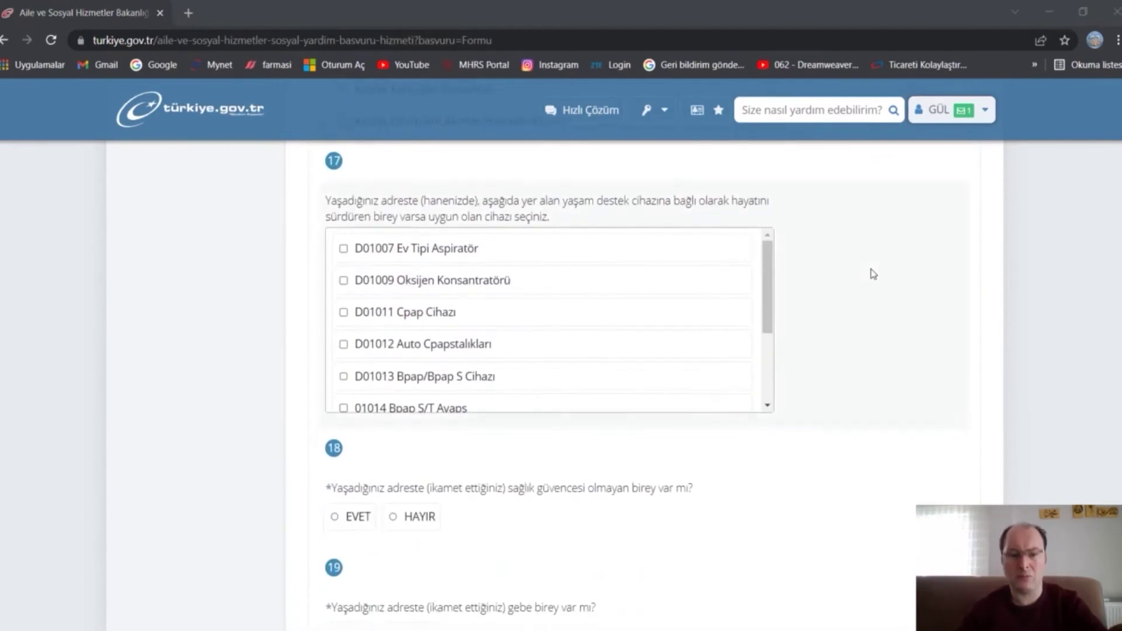
pyautogui.scroll(-3, 873, 274)
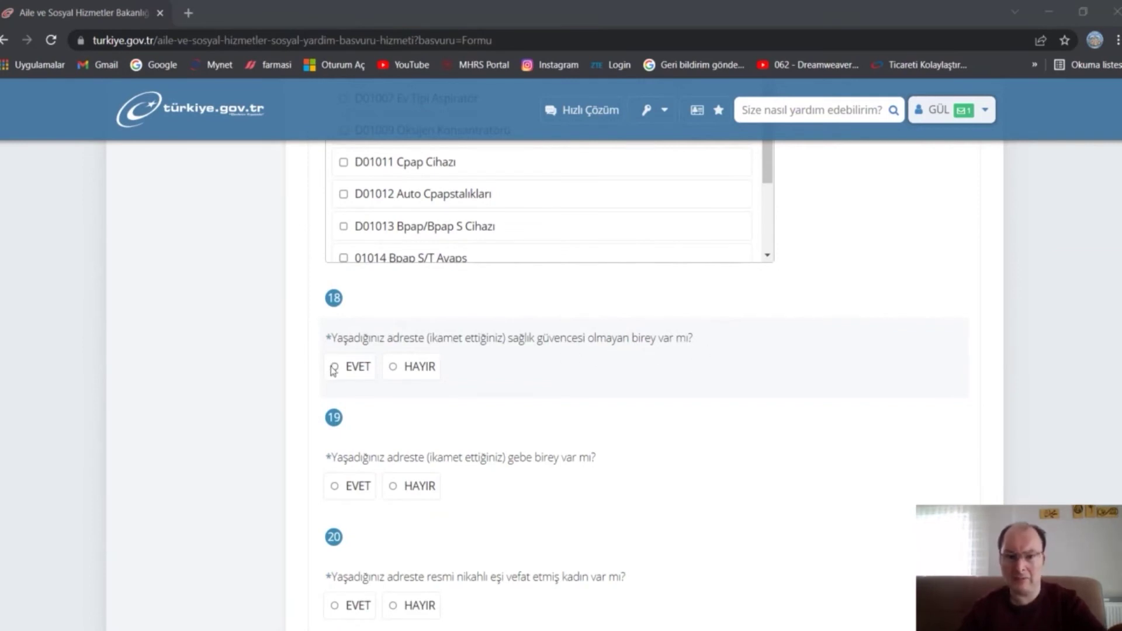
pyautogui.click(394, 368)
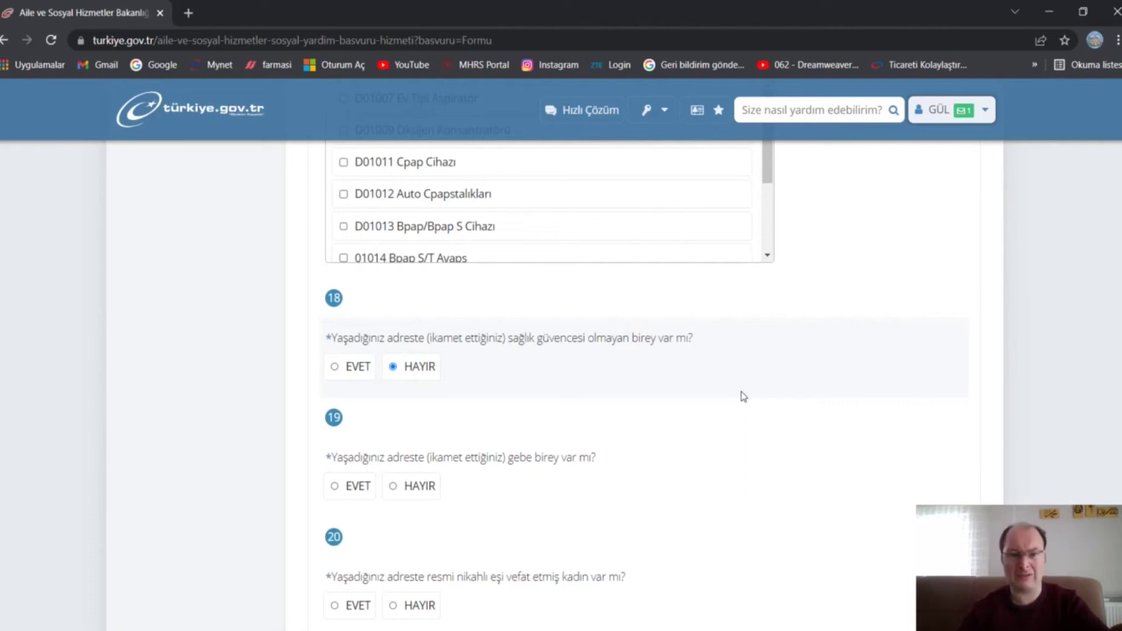
pyautogui.scroll(-1, 748, 373)
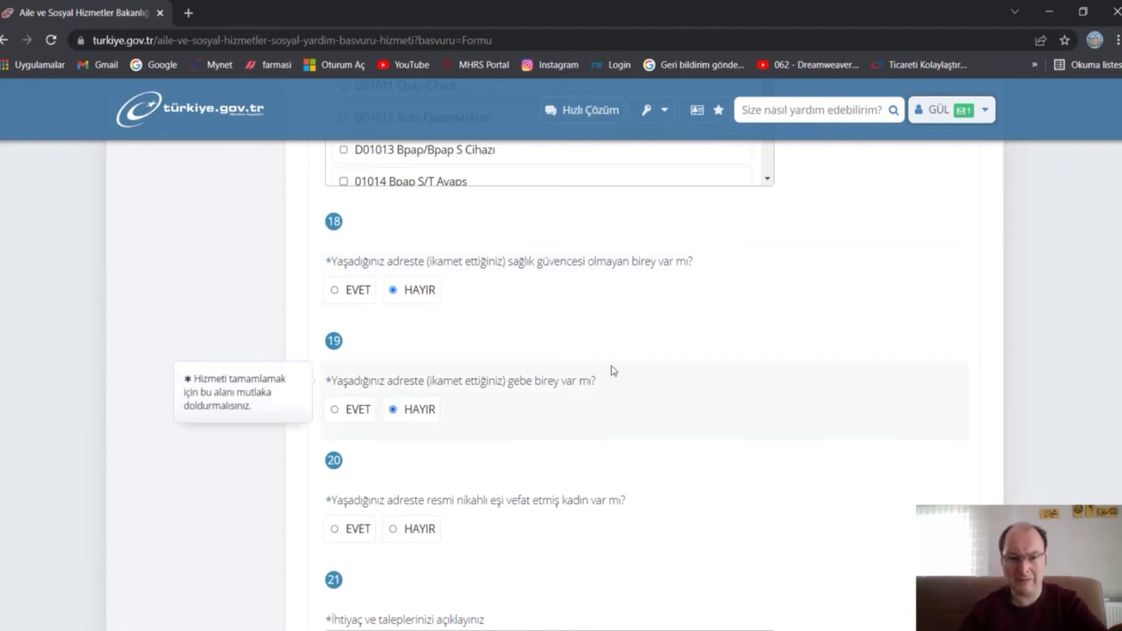
pyautogui.scroll(-2, 619, 369)
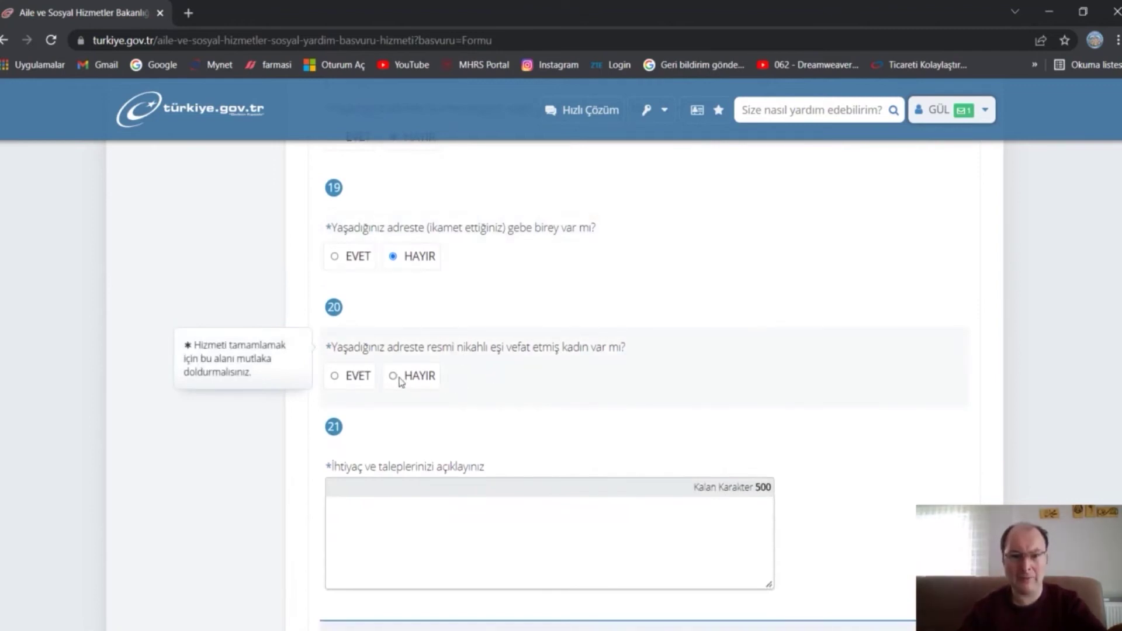
pyautogui.scroll(-4, 491, 450)
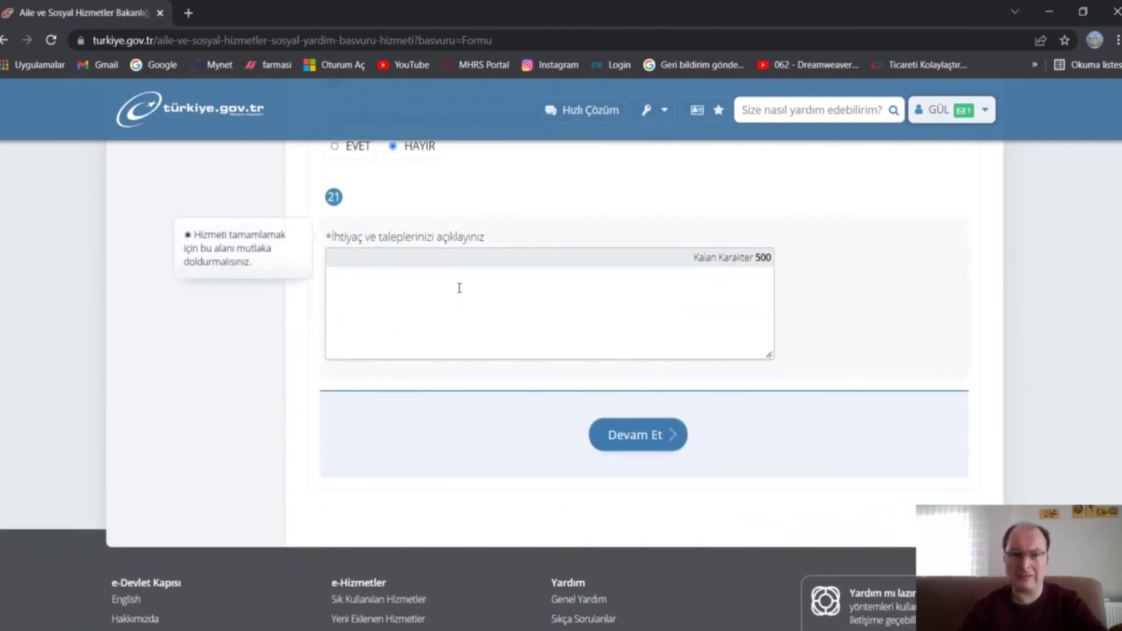
# - Enter 'doğalgaz yardımı' as the question 21 need and continue to the heating questions
pyautogui.click(460, 289)
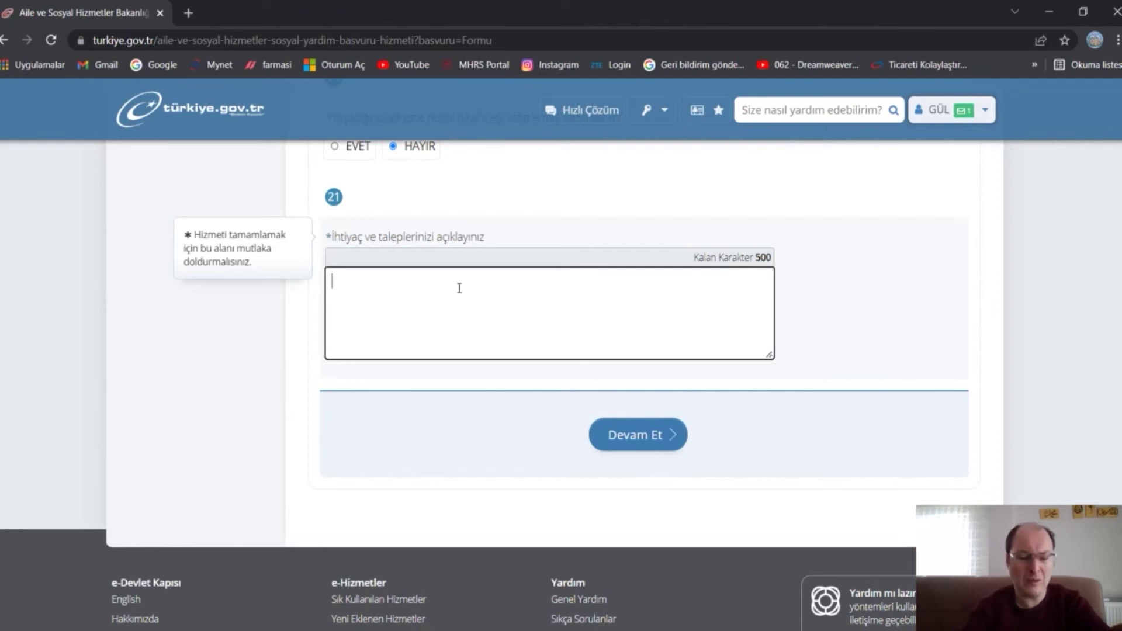
pyautogui.write('doğalgaz yardı')
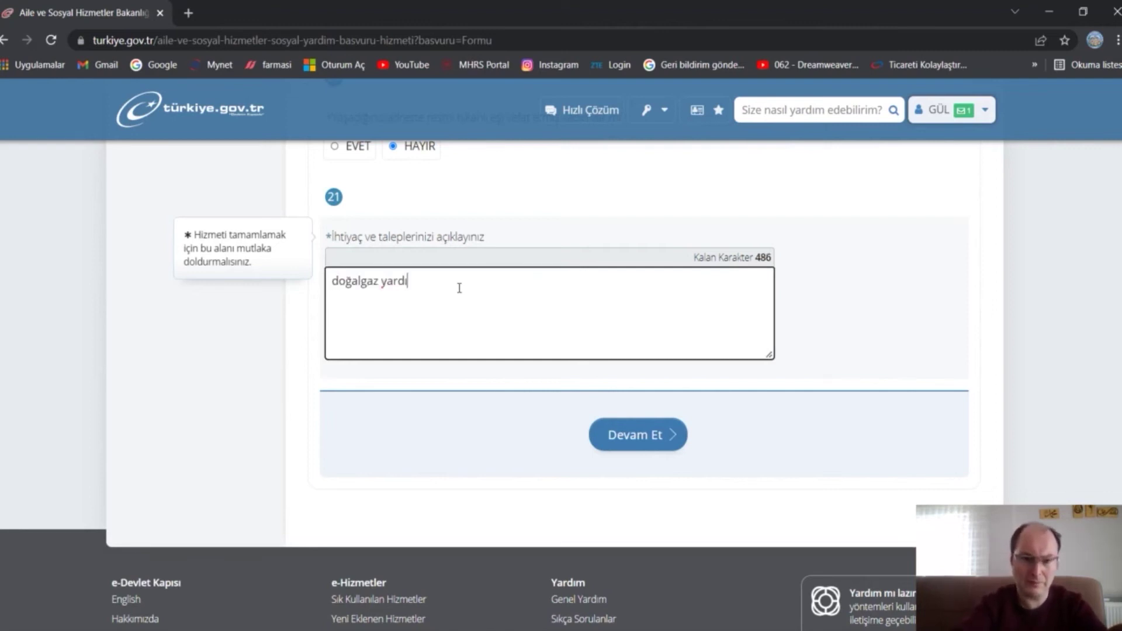
pyautogui.write('mı')
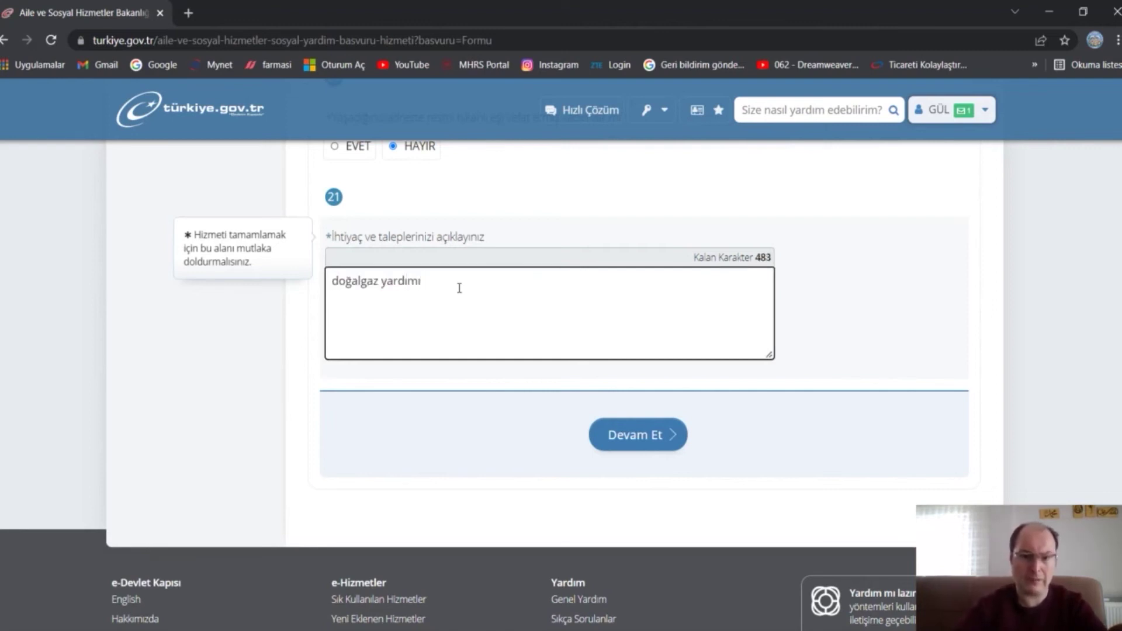
pyautogui.click(632, 446)
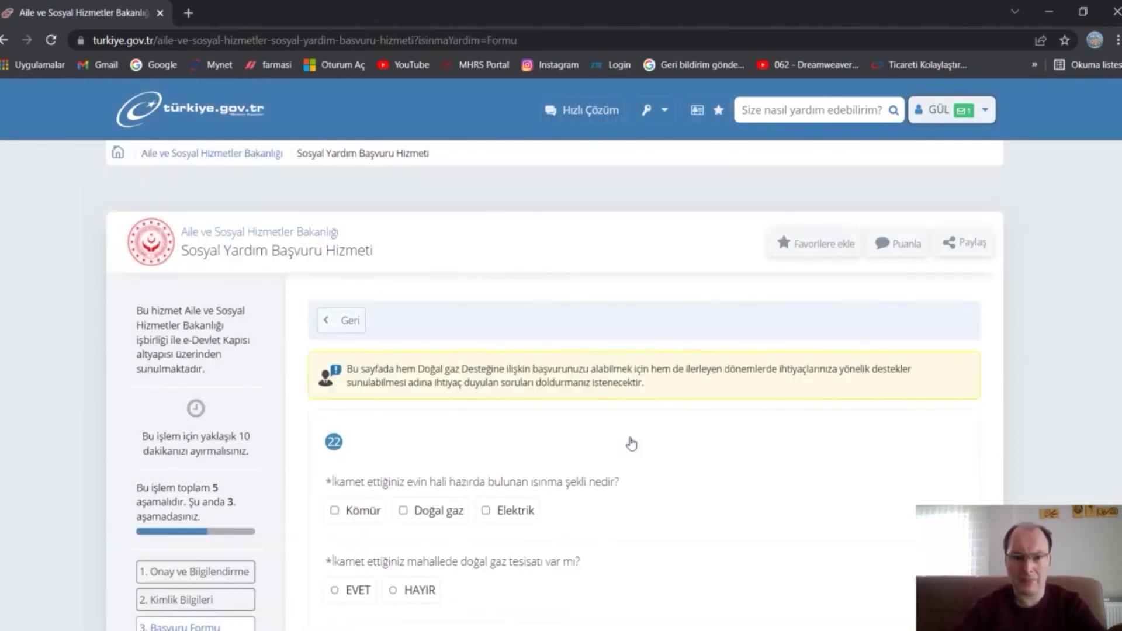
# - Tick Doğal gaz as the home's current heating type in question 22
pyautogui.scroll(-4, 954, 361)
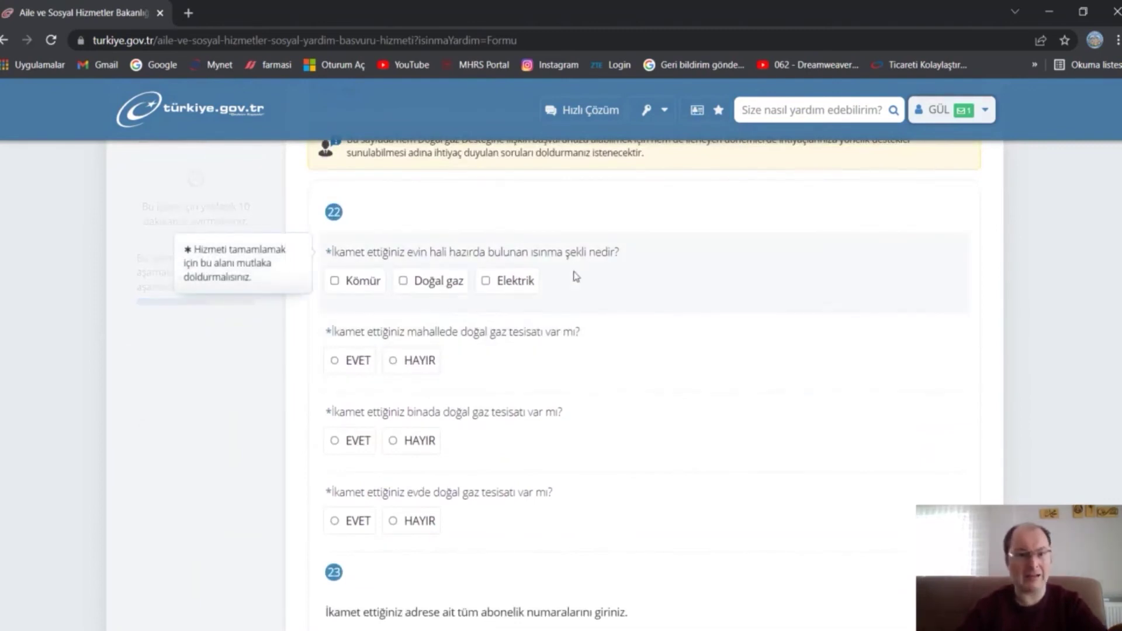
pyautogui.click(403, 281)
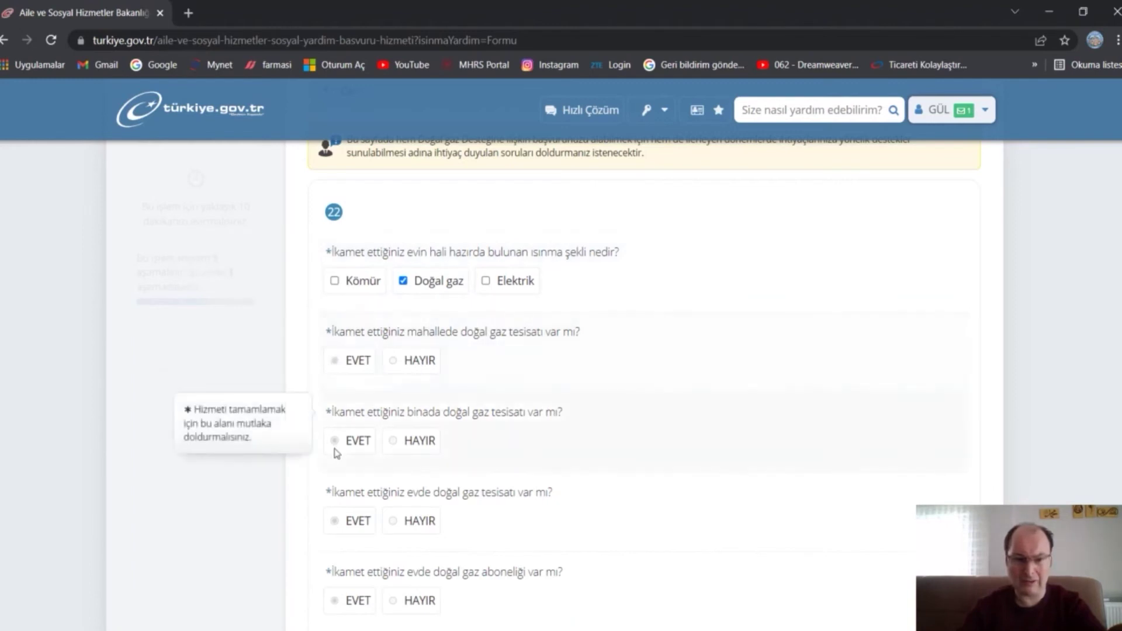
pyautogui.scroll(-3, 336, 452)
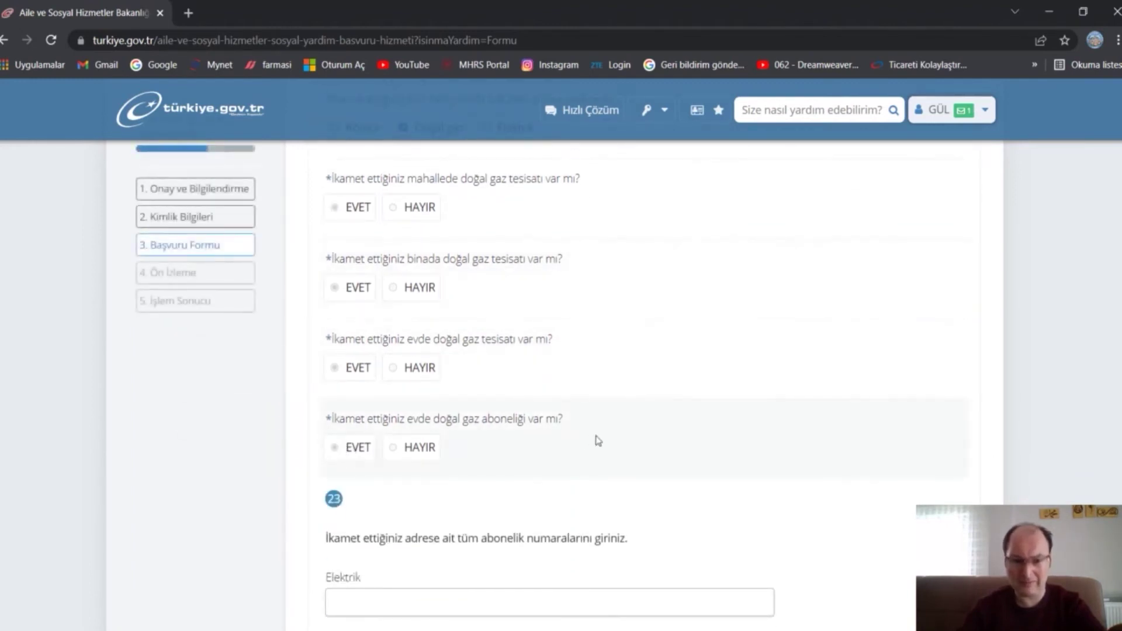
pyautogui.scroll(-6, 597, 440)
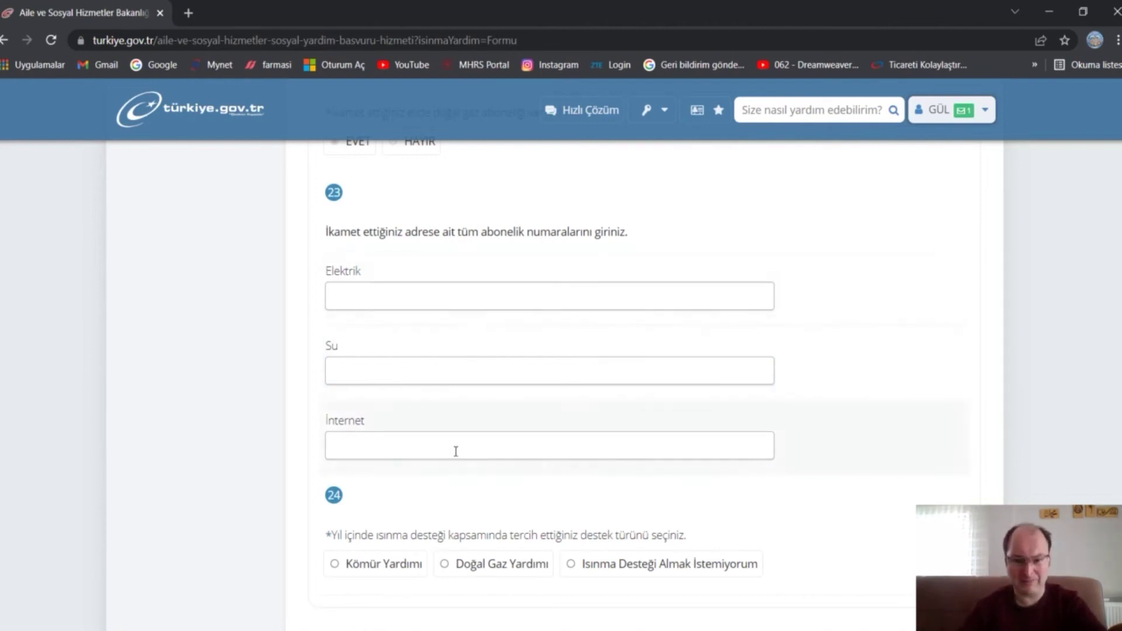
# - Copy the water subscription number from the Word notes into the form's Su field
pyautogui.click(698, 608)
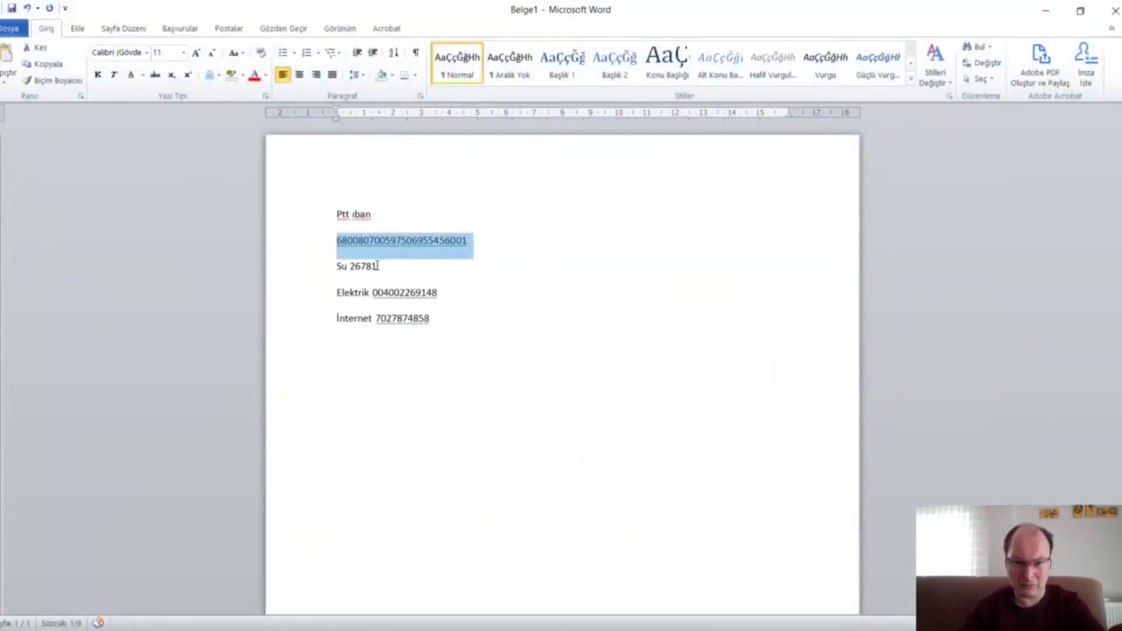
pyautogui.moveTo(377, 266); pyautogui.dragTo(350, 266)
pyautogui.hotkey('ctrl', 'c')
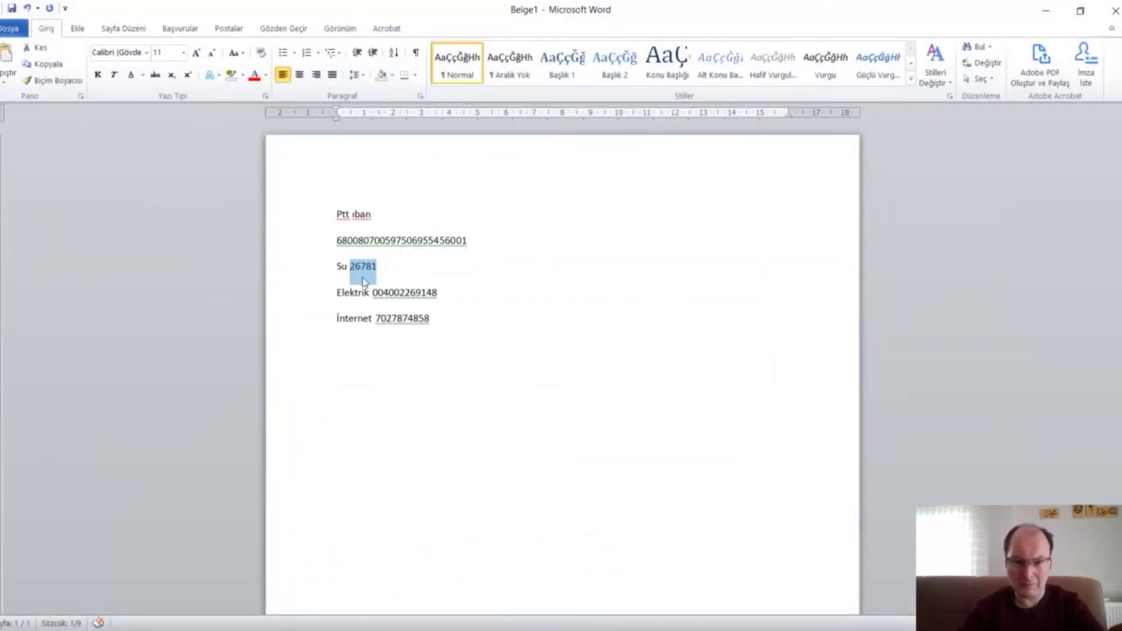
pyautogui.rightClick(361, 270)
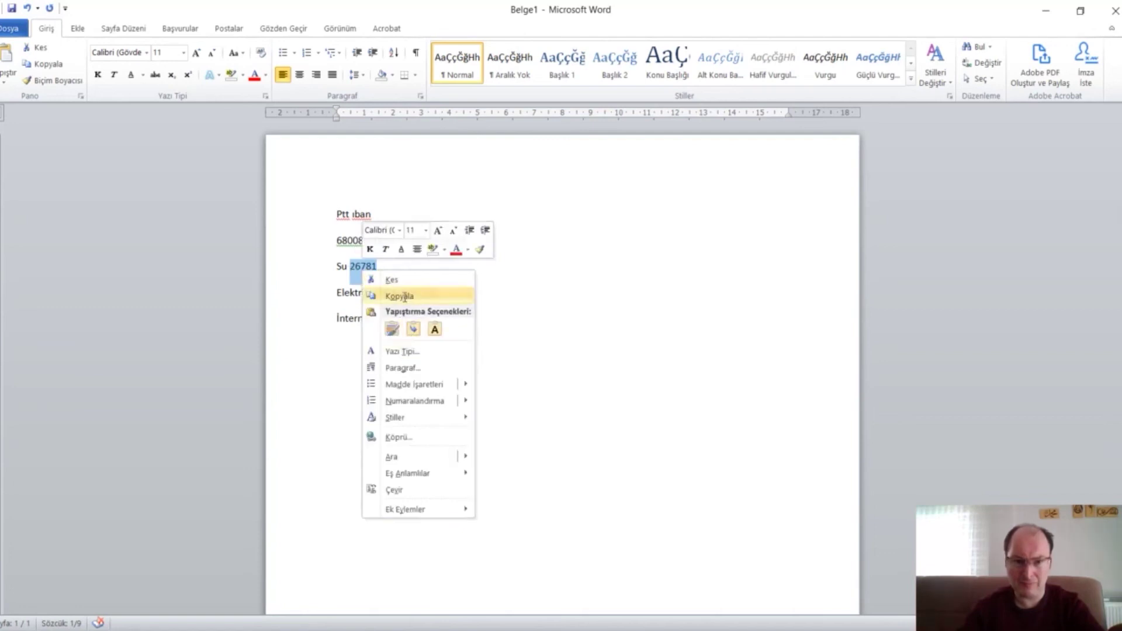
pyautogui.click(404, 297)
pyautogui.click(1047, 10)
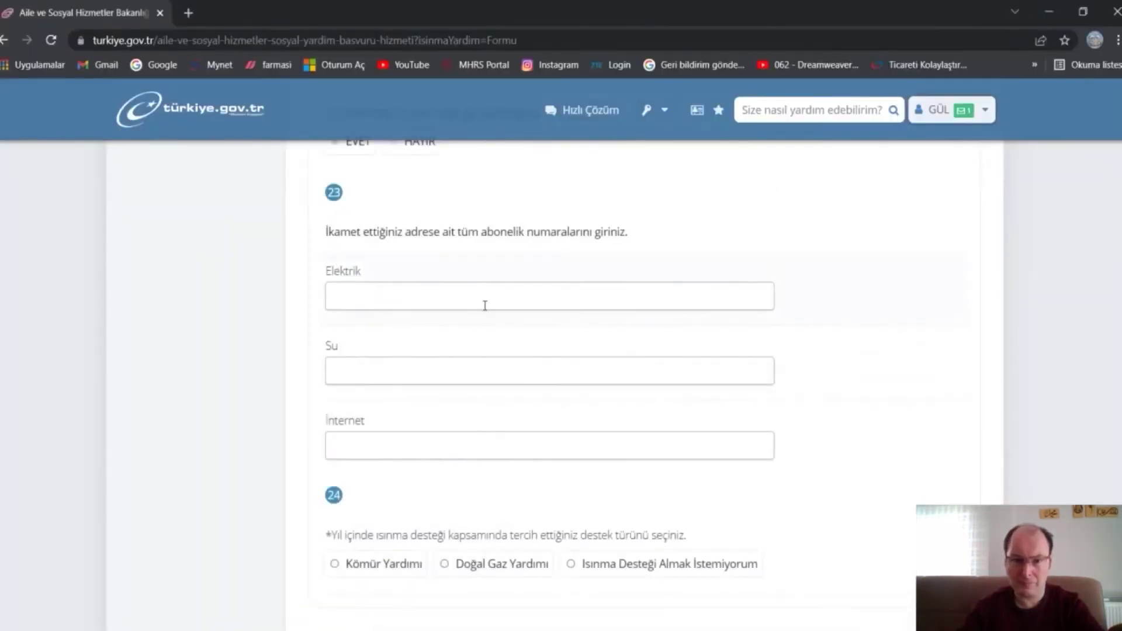
pyautogui.click(458, 369)
pyautogui.rightClick(458, 369)
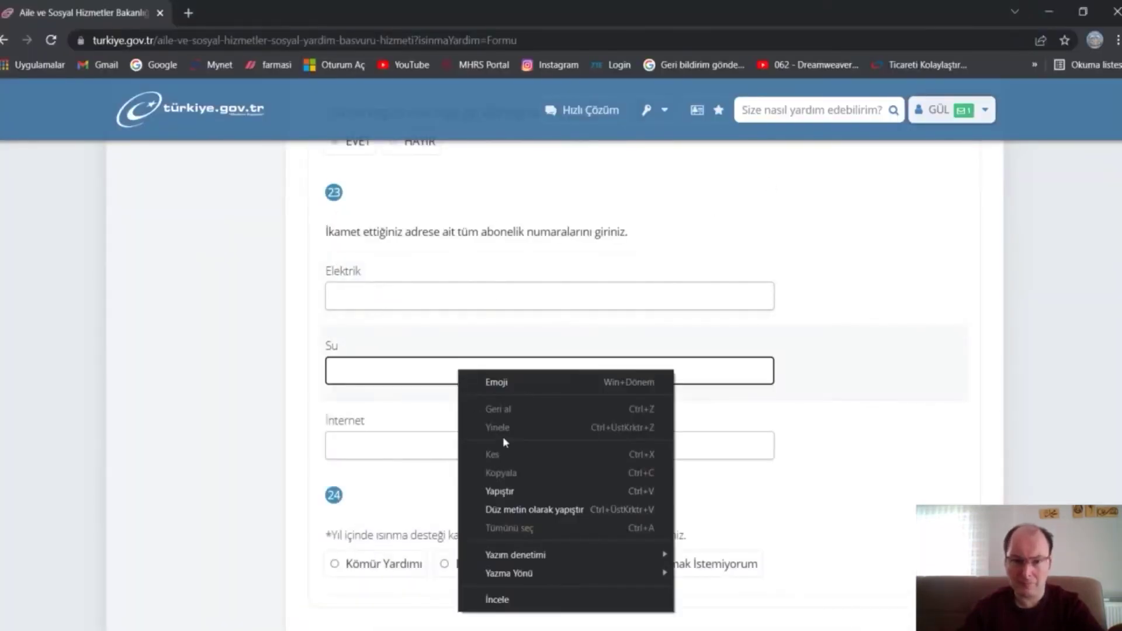
pyautogui.click(528, 490)
# - Copy the electricity subscription number from the notes into the Elektrik field
pyautogui.hotkey('alt', 'Tab')
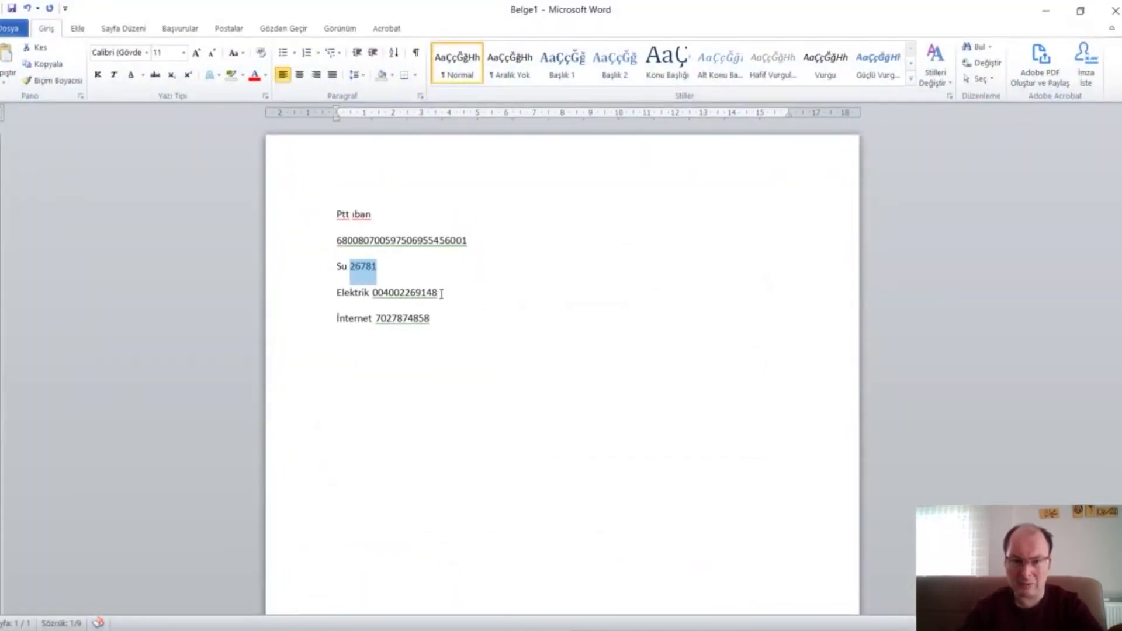
pyautogui.moveTo(441, 293); pyautogui.dragTo(377, 300)
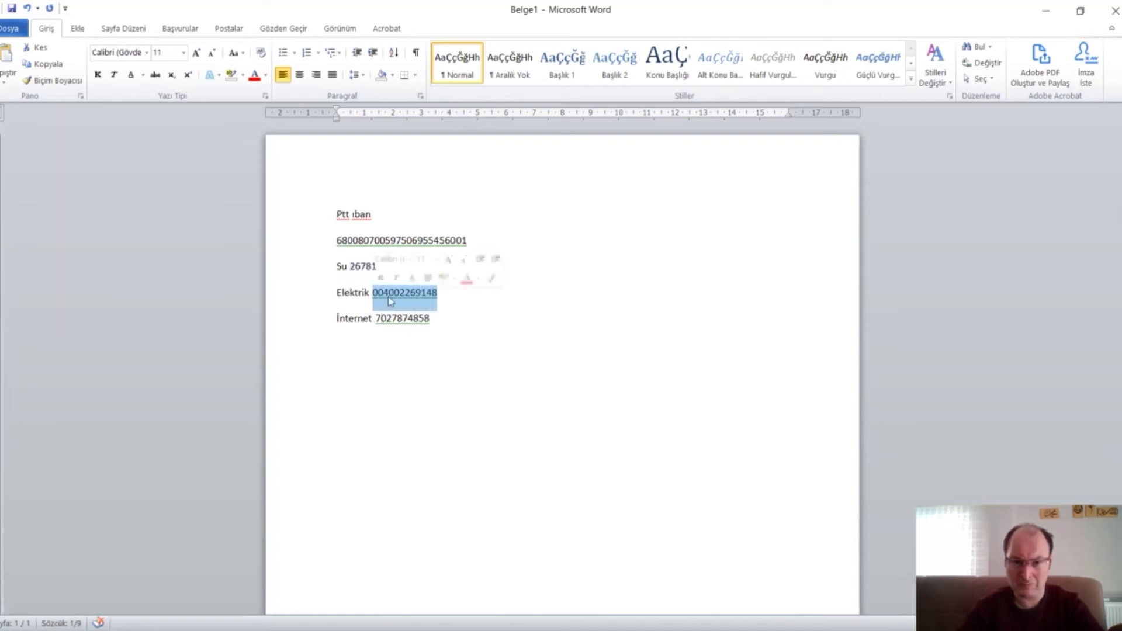
pyautogui.press('Menu')
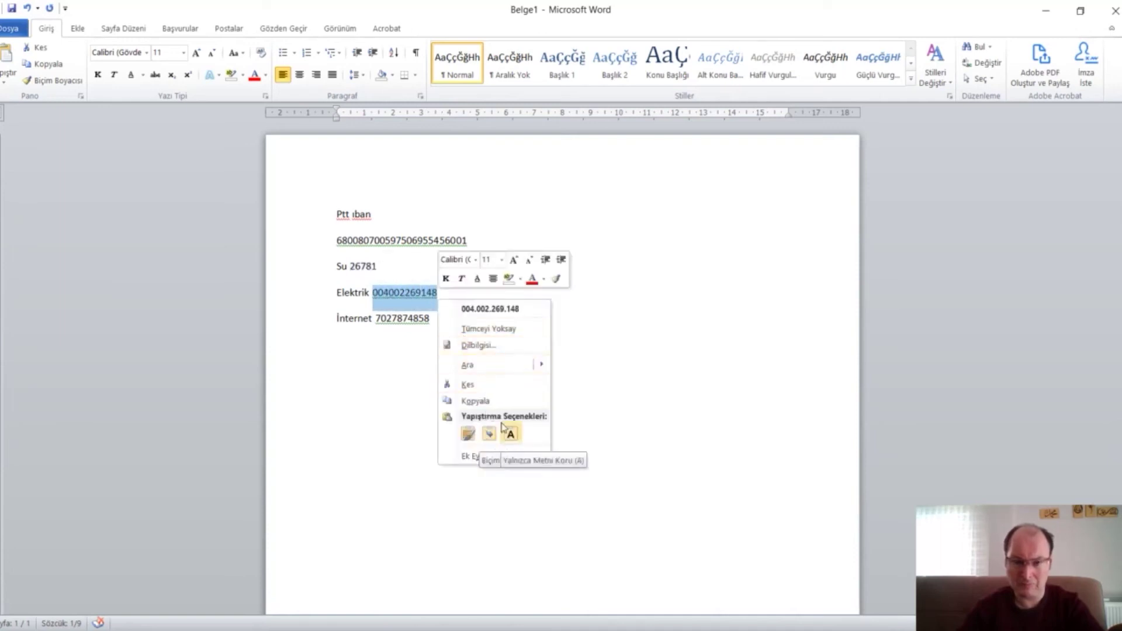
pyautogui.click(500, 402)
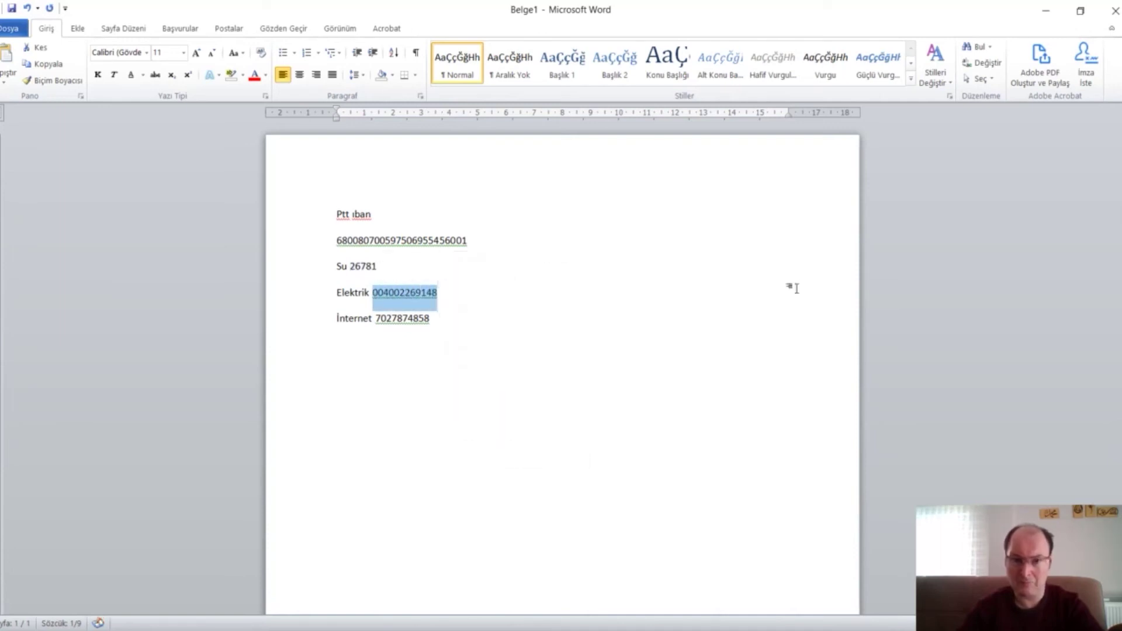
pyautogui.click(1045, 10)
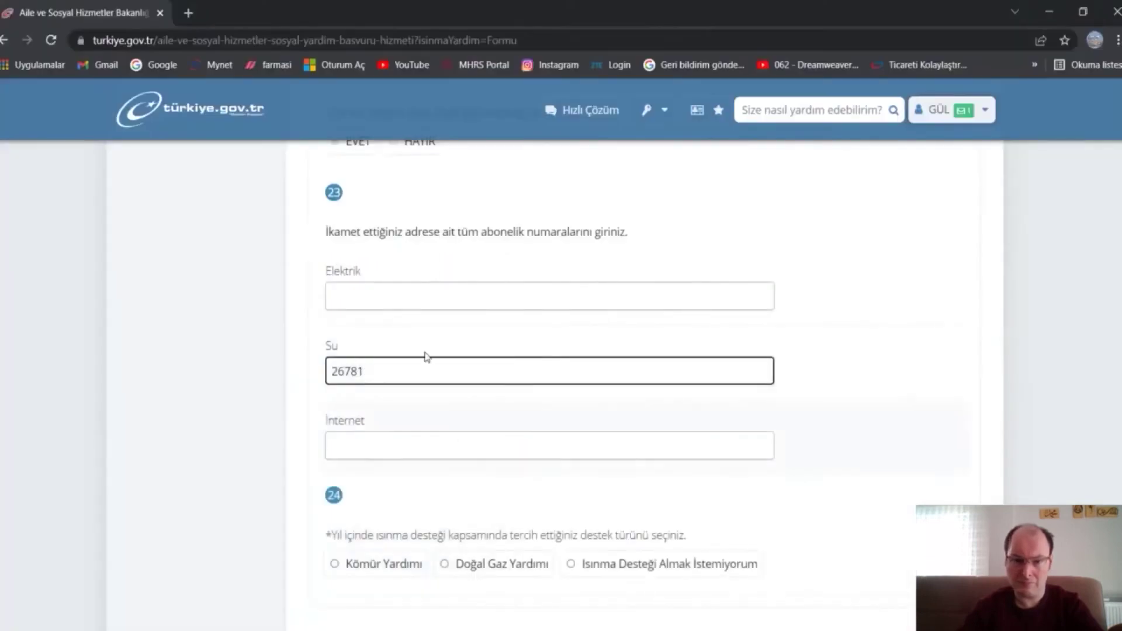
pyautogui.rightClick(415, 293)
pyautogui.click(483, 407)
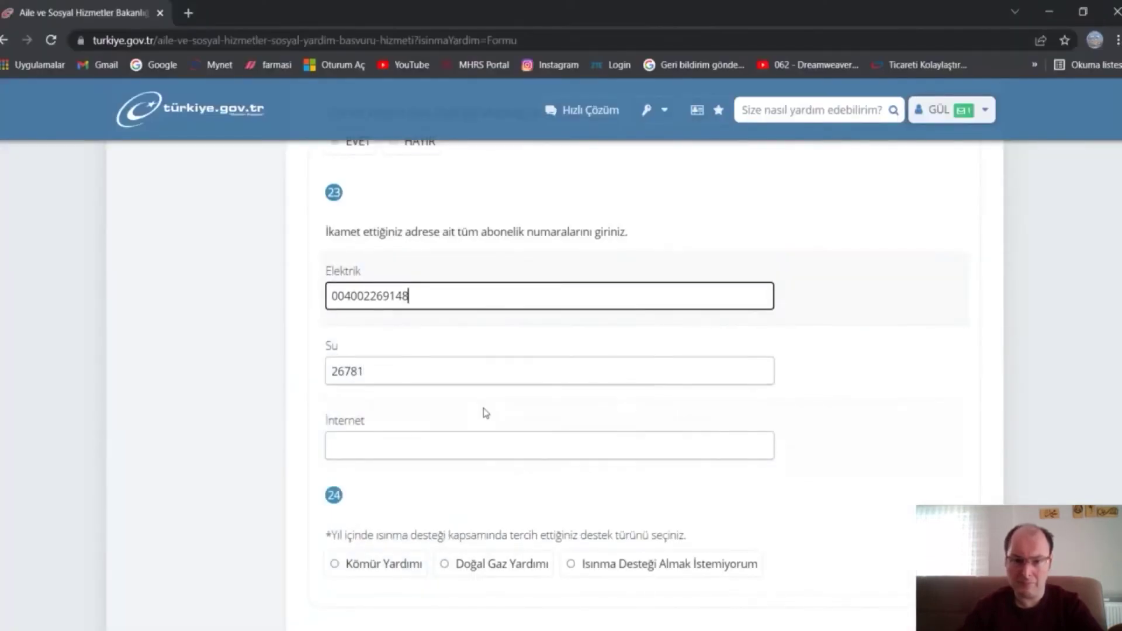
# - Copy the internet subscription number from the notes into the İnternet field
pyautogui.click(698, 628)
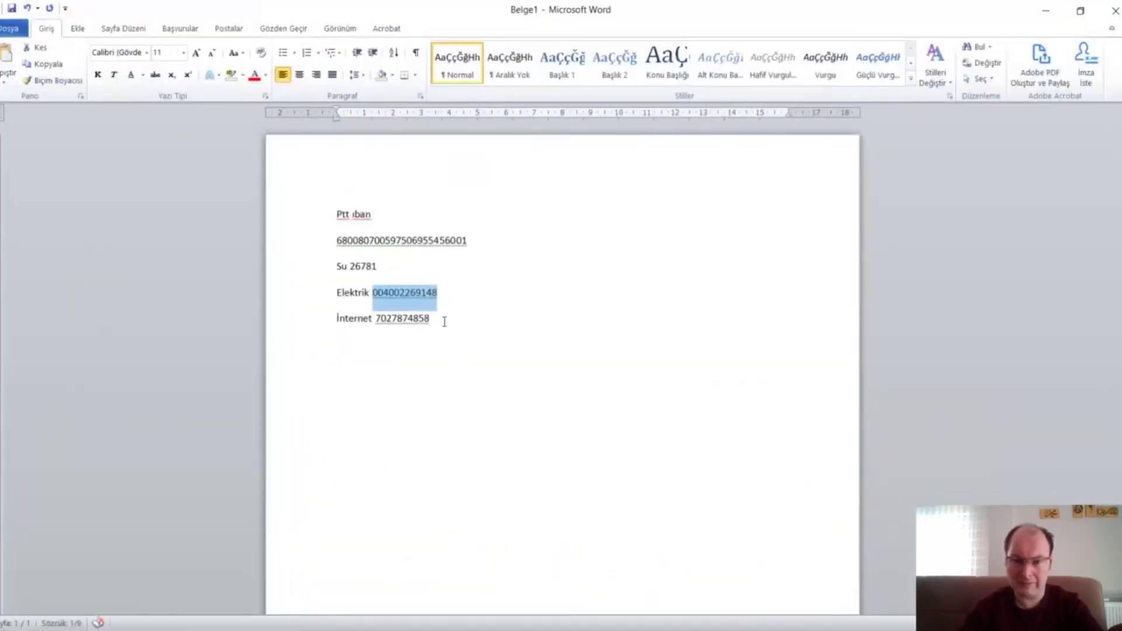
pyautogui.moveTo(430, 321); pyautogui.dragTo(377, 323)
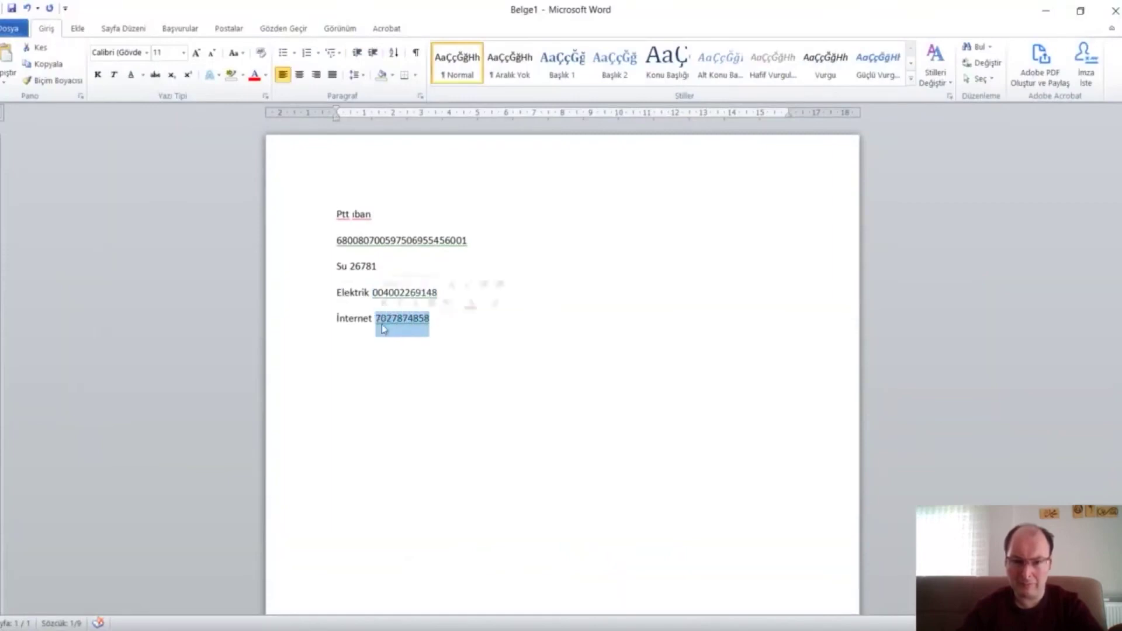
pyautogui.rightClick(396, 326)
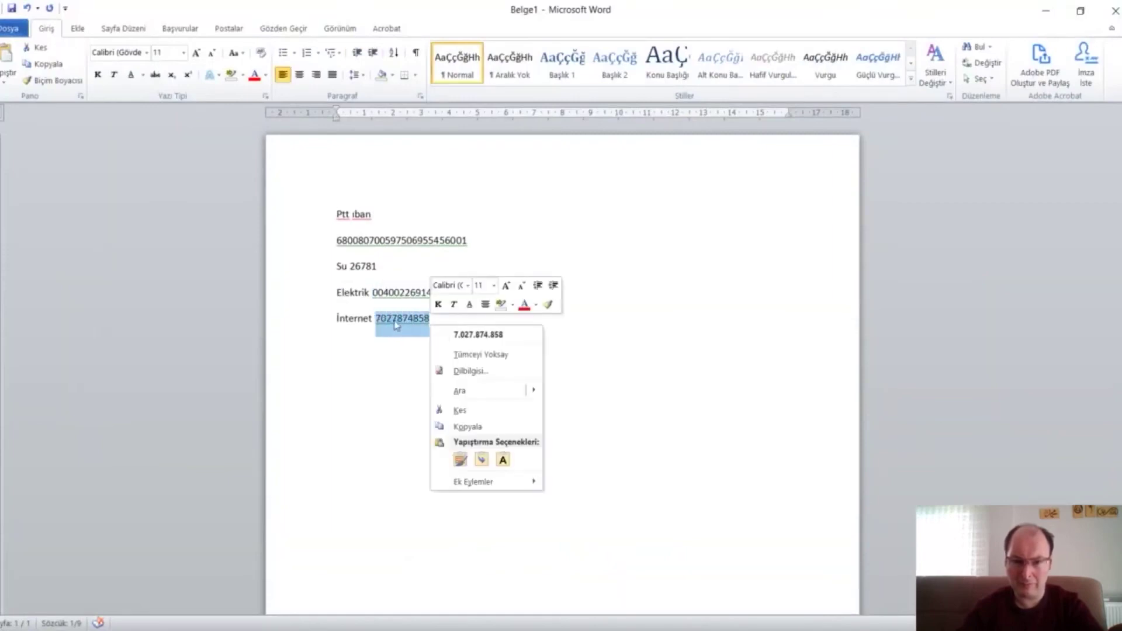
pyautogui.click(477, 431)
pyautogui.click(1046, 11)
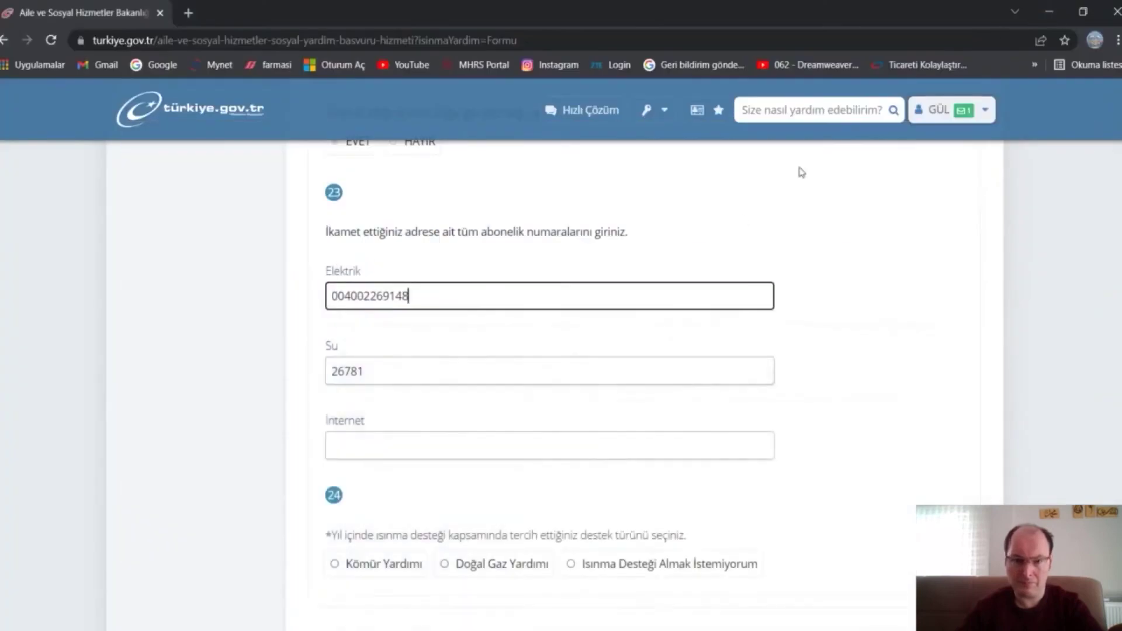
pyautogui.rightClick(471, 442)
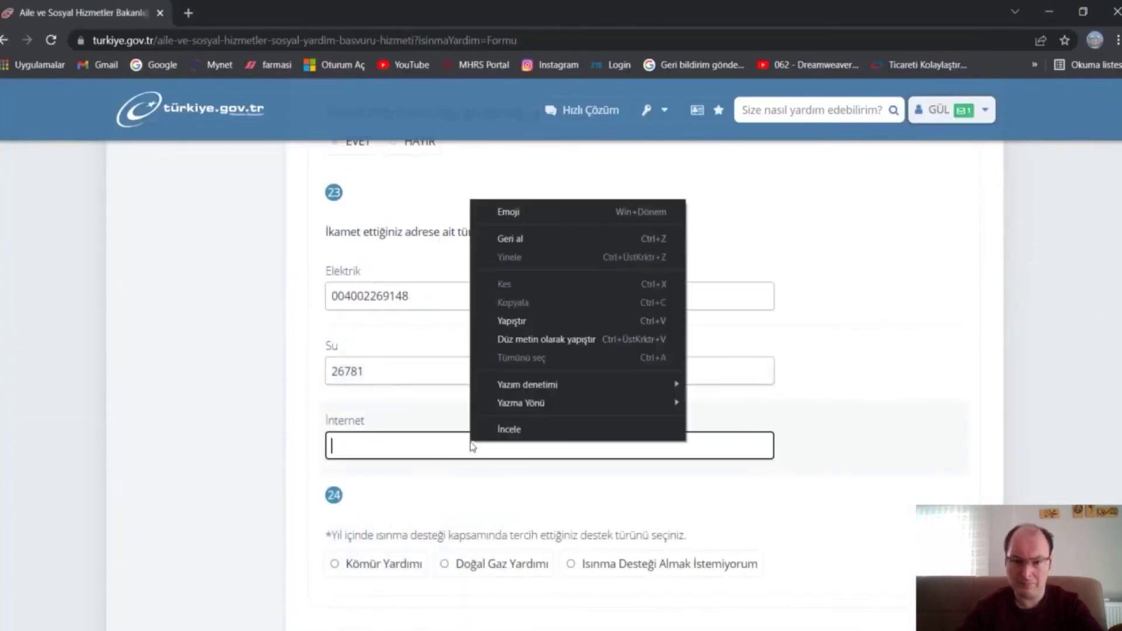
pyautogui.click(544, 323)
pyautogui.scroll(-4, 912, 324)
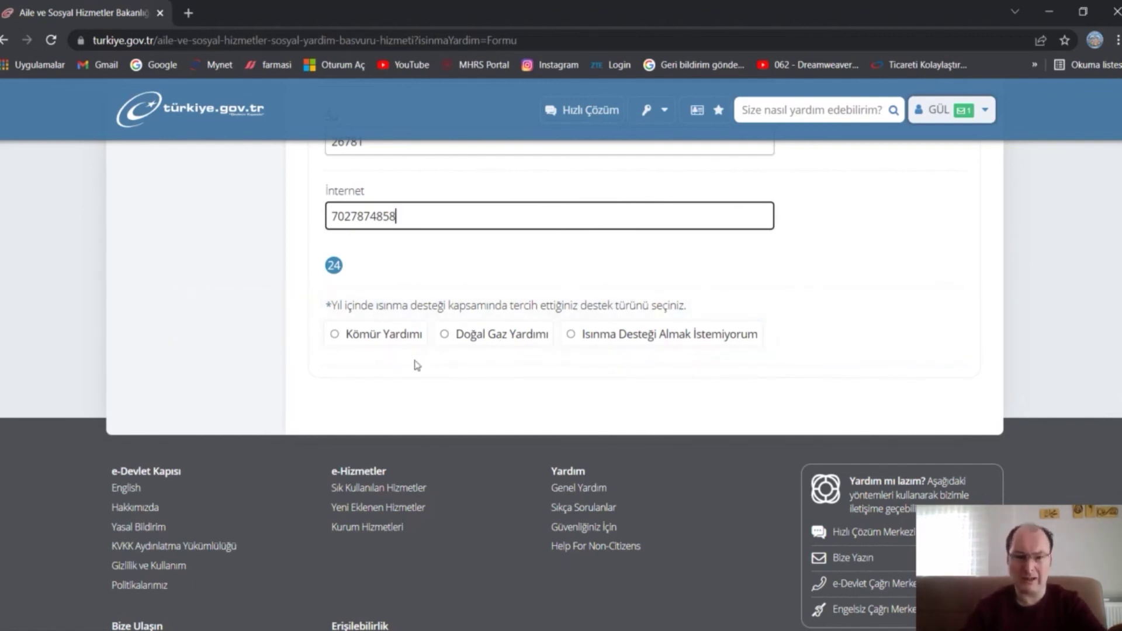
# - Choose Doğal Gaz Yardımı and set Firma Adı to Akmercan Sinop Doğal Gaz Dağıtım
pyautogui.click(446, 338)
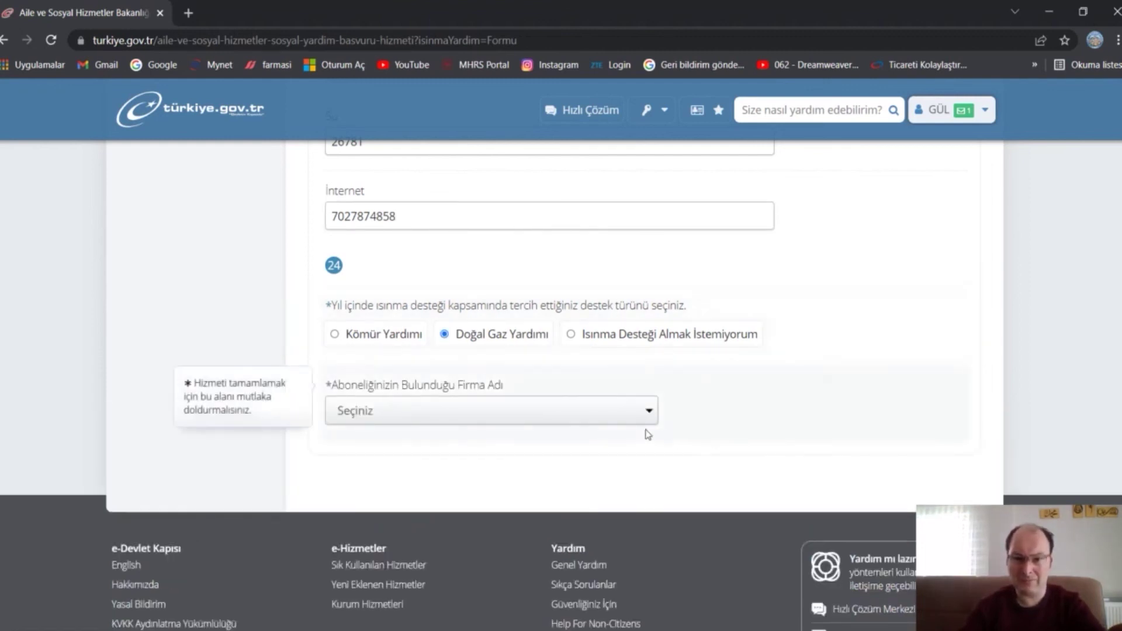
pyautogui.click(603, 415)
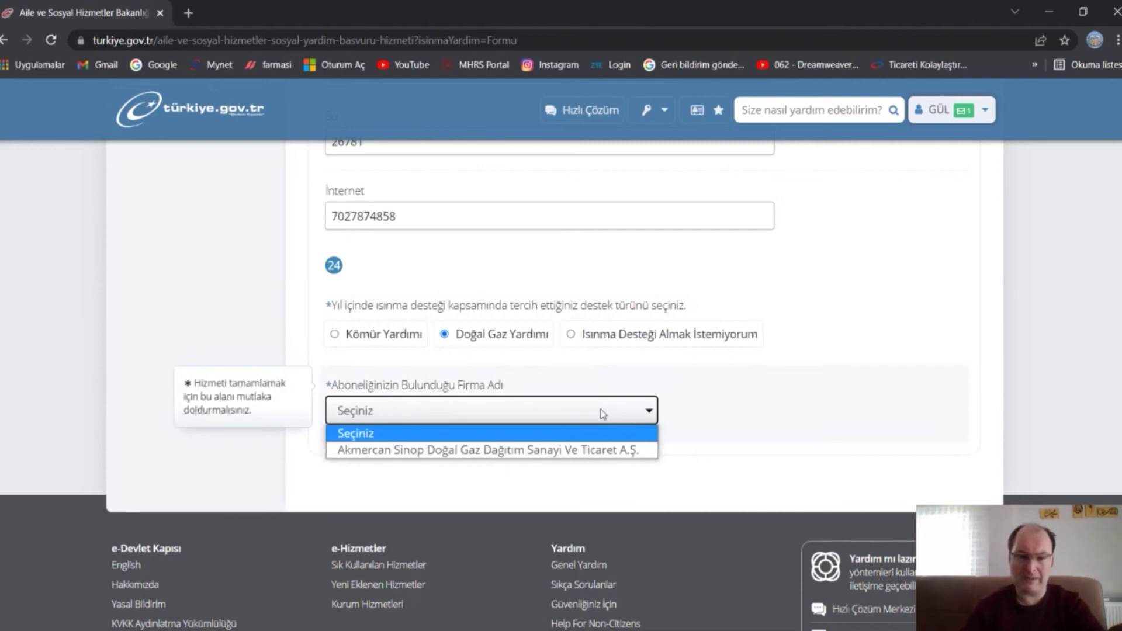
pyautogui.click(464, 450)
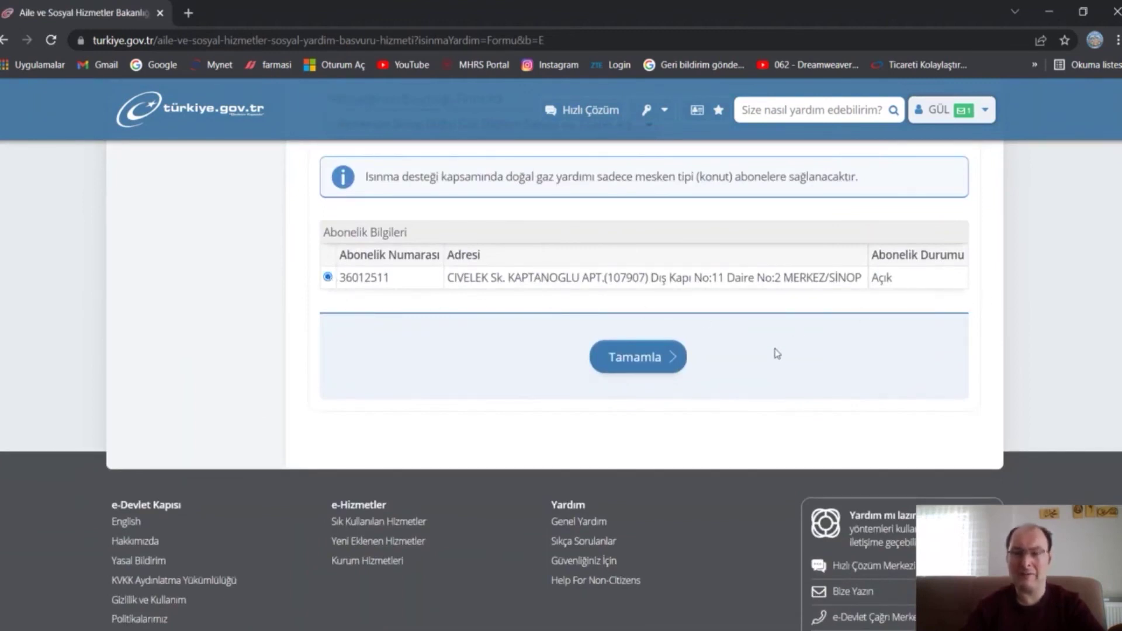
# - Finish the form with Tamamla and review the full application preview
pyautogui.click(637, 358)
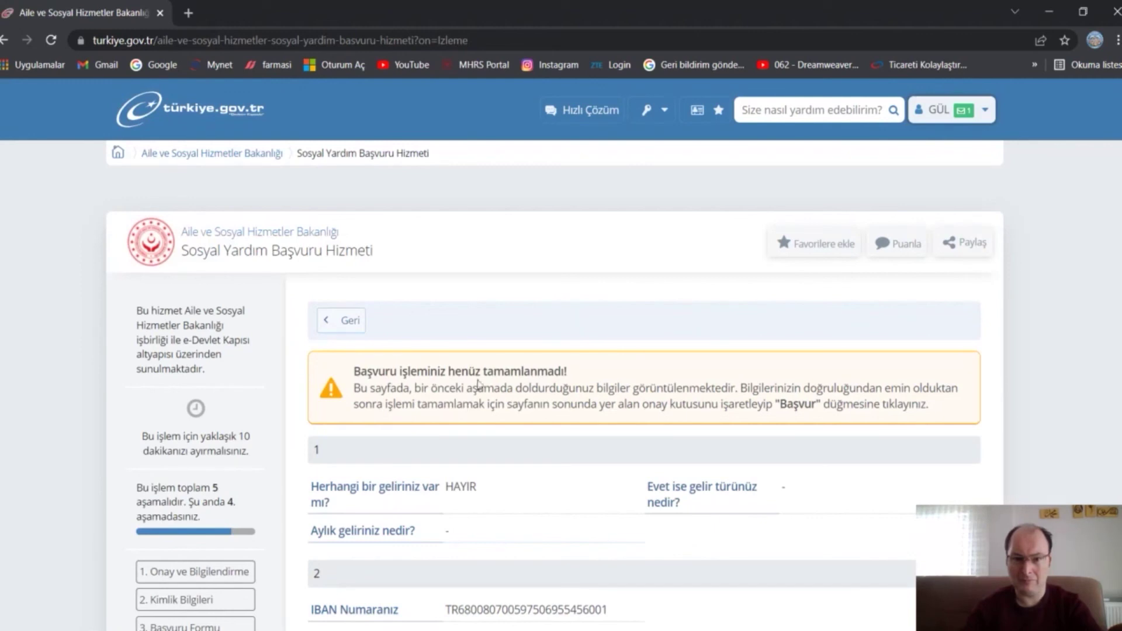
pyautogui.scroll(-9, 821, 357)
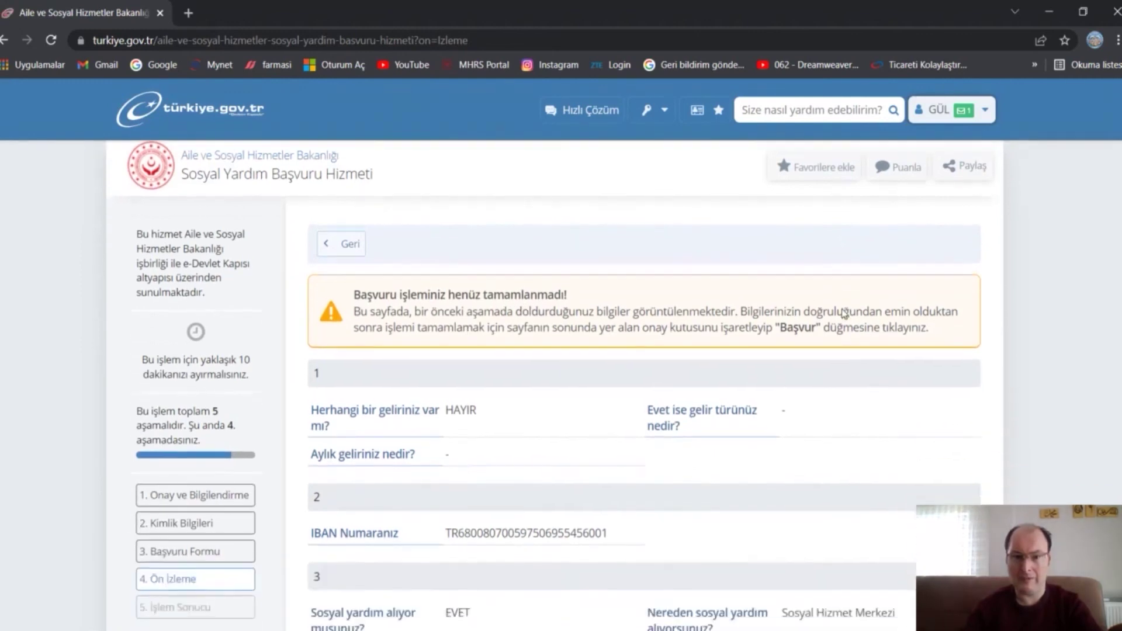
pyautogui.scroll(-13, 833, 287)
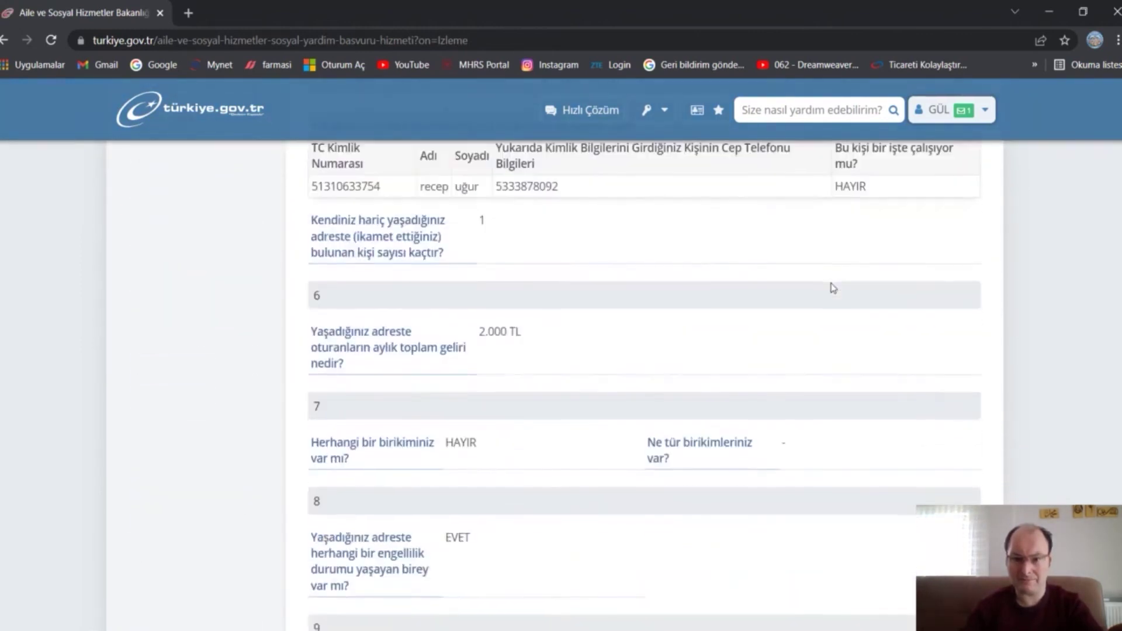
pyautogui.scroll(-17, 833, 287)
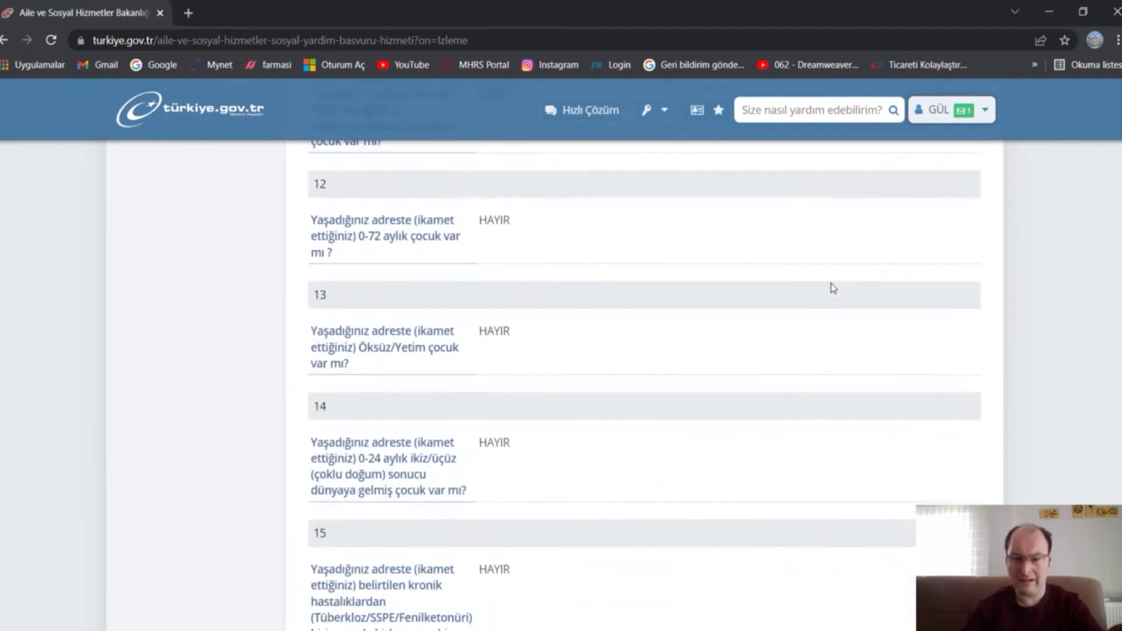
pyautogui.scroll(-5, 833, 287)
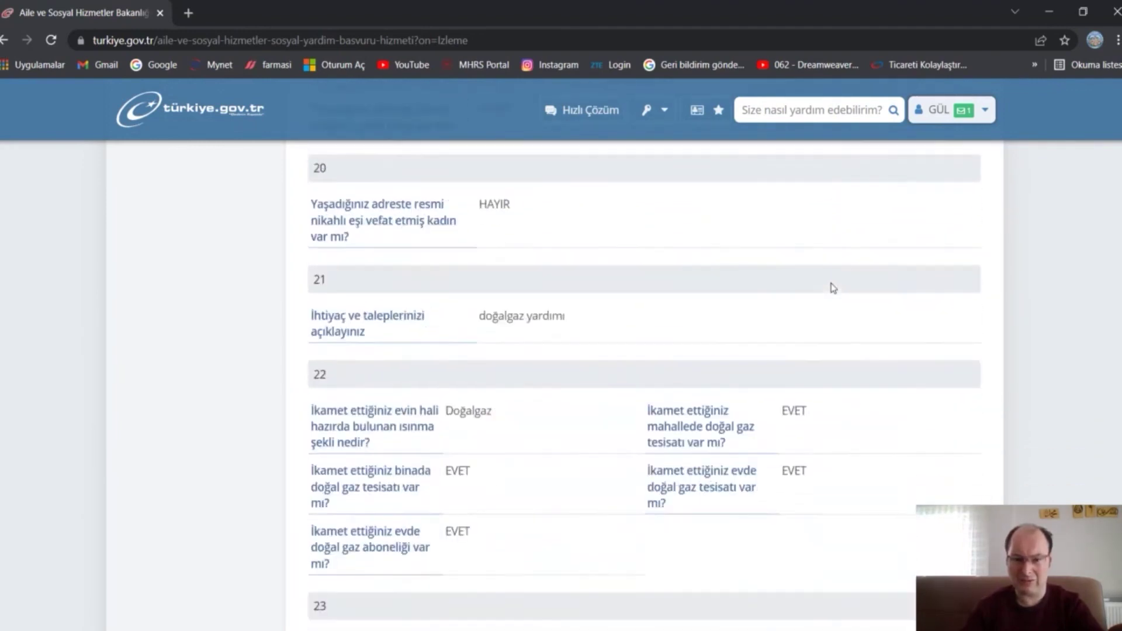
pyautogui.scroll(-7, 833, 287)
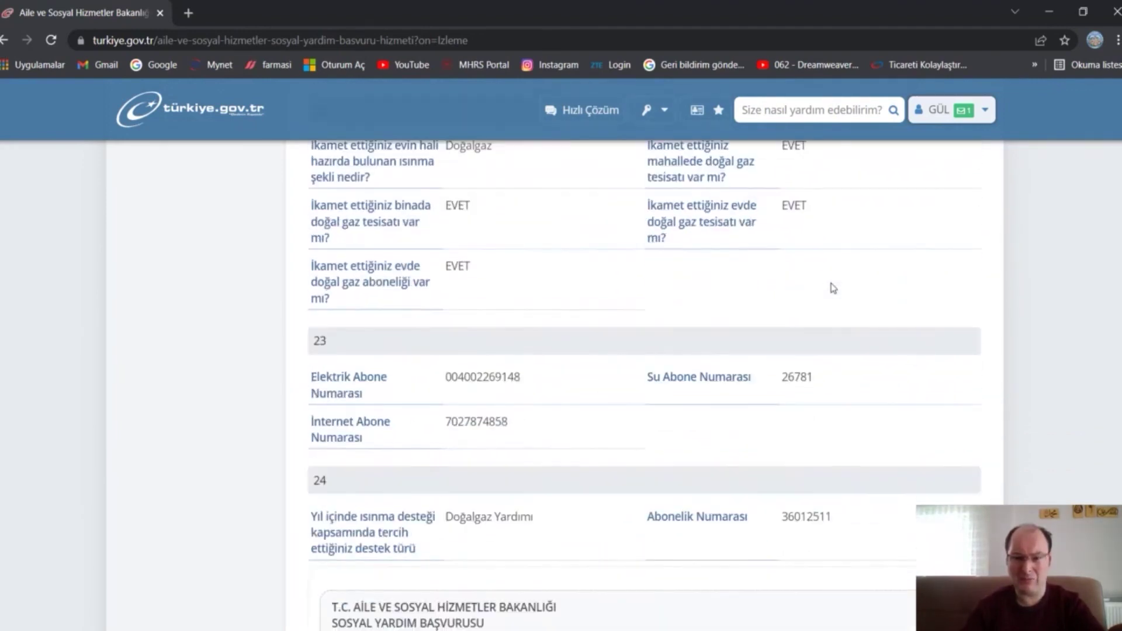
pyautogui.scroll(-12, 901, 282)
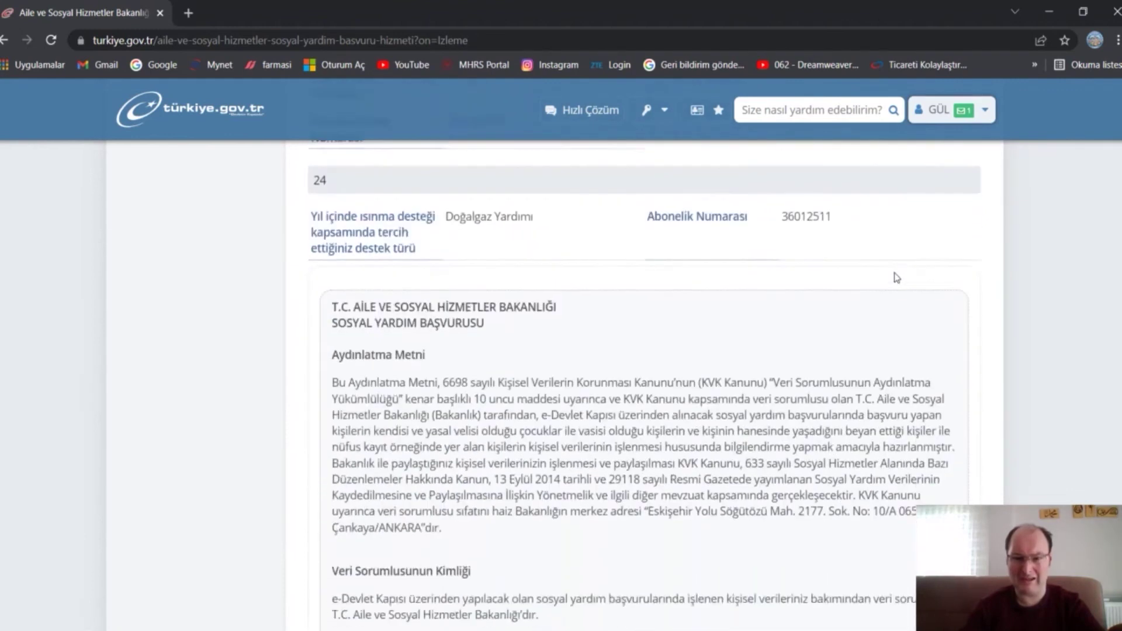
pyautogui.scroll(-18, 910, 262)
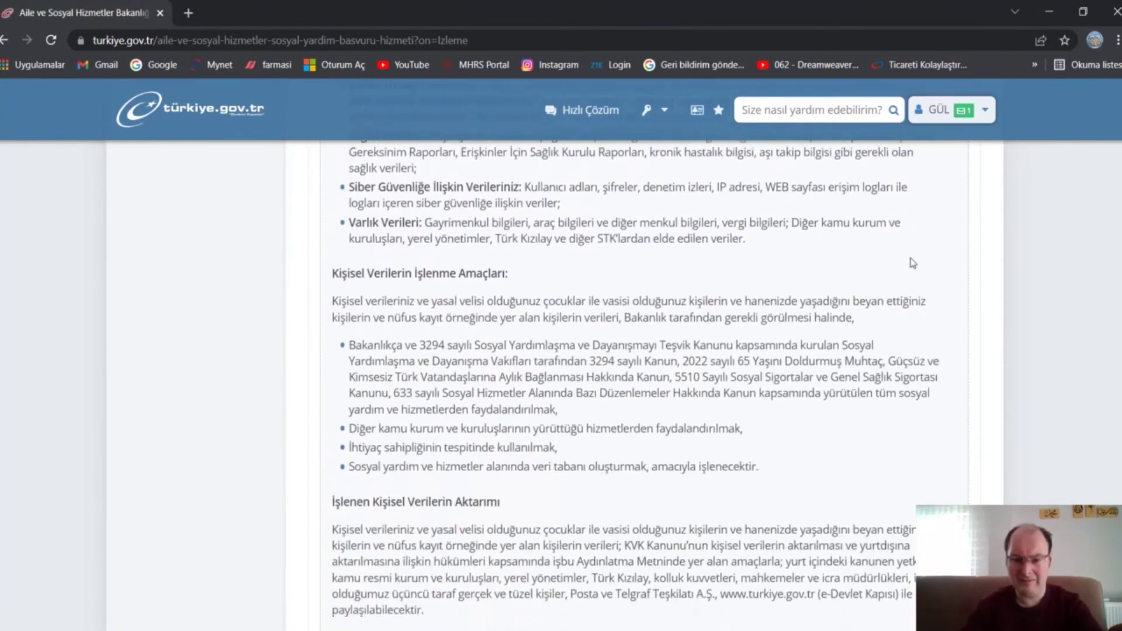
pyautogui.scroll(-9, 910, 262)
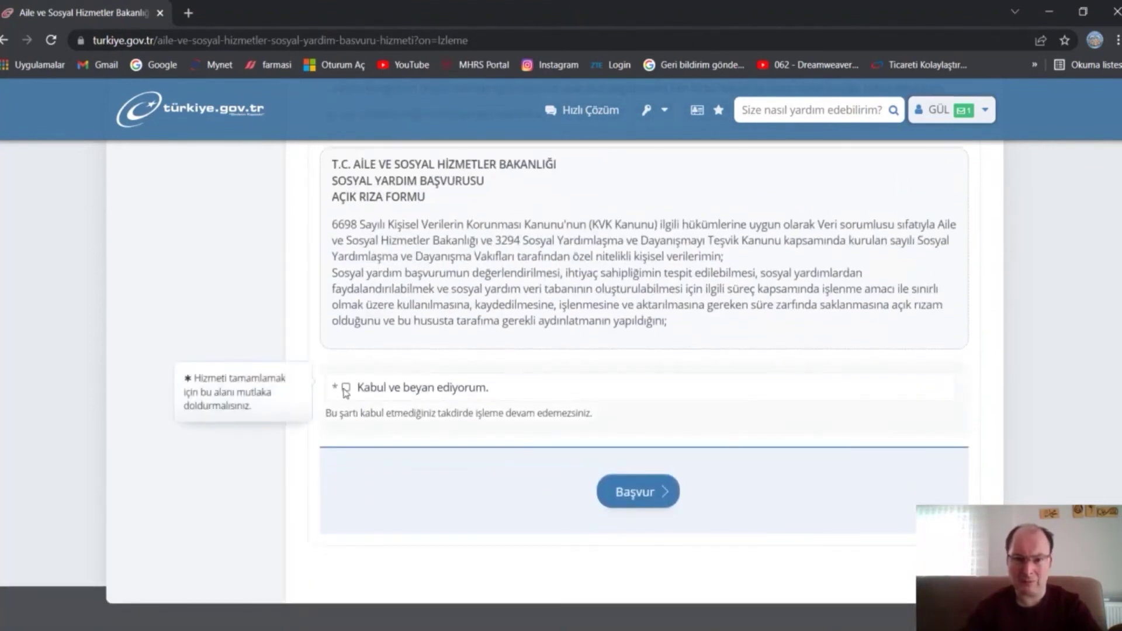
# - Submit the application with Başvur so it is saved successfully
pyautogui.click(632, 491)
pyautogui.scroll(4, 638, 491)
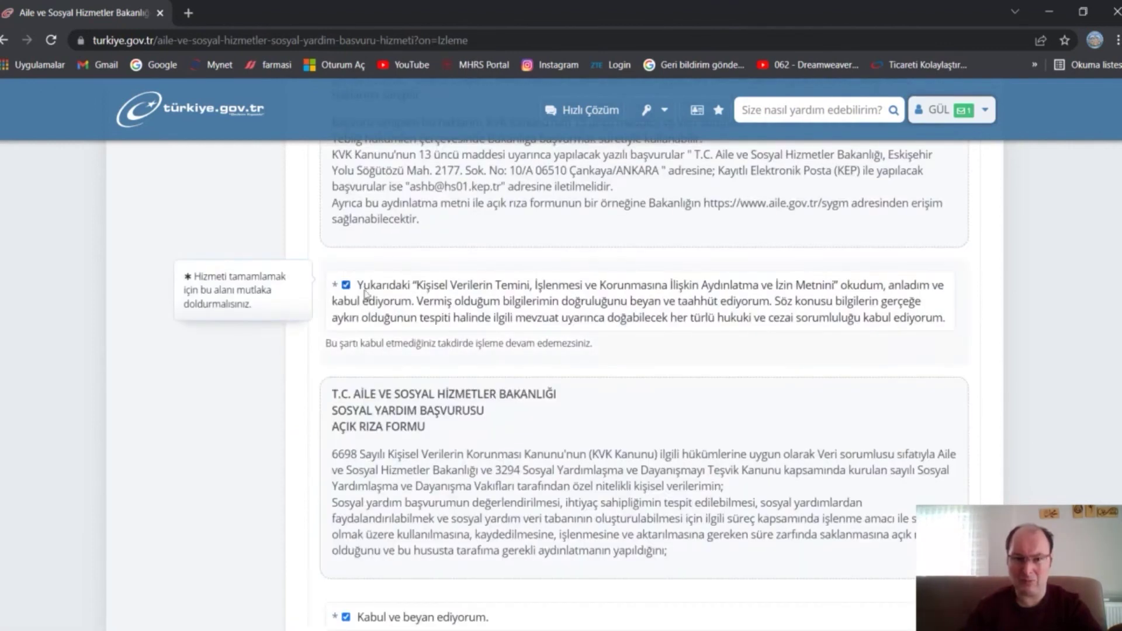
pyautogui.scroll(-4, 616, 288)
pyautogui.click(676, 491)
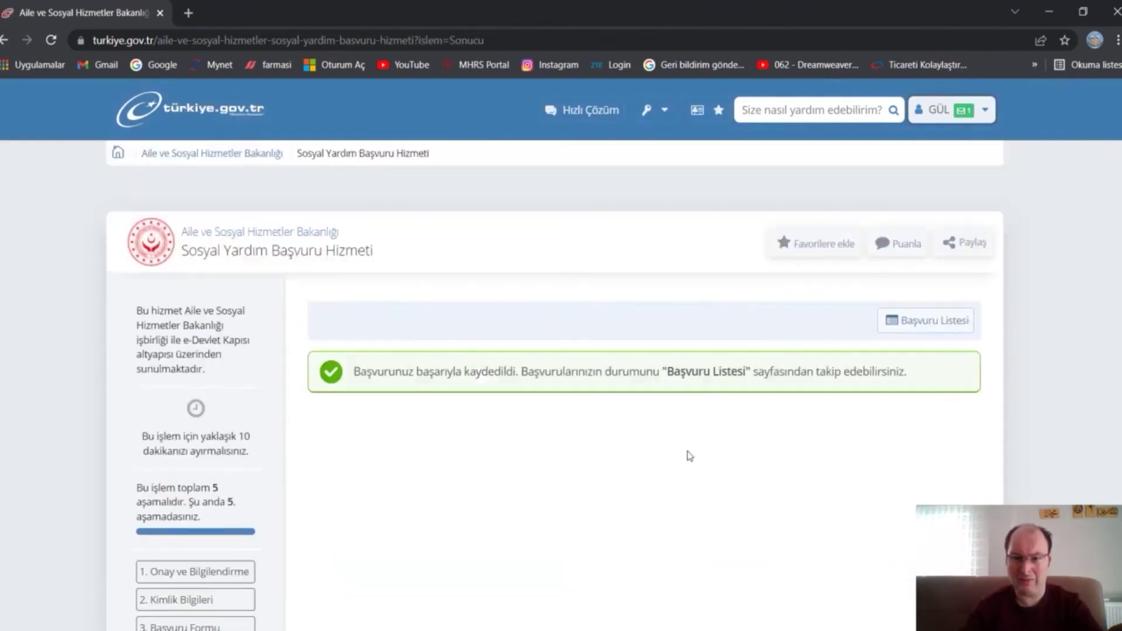